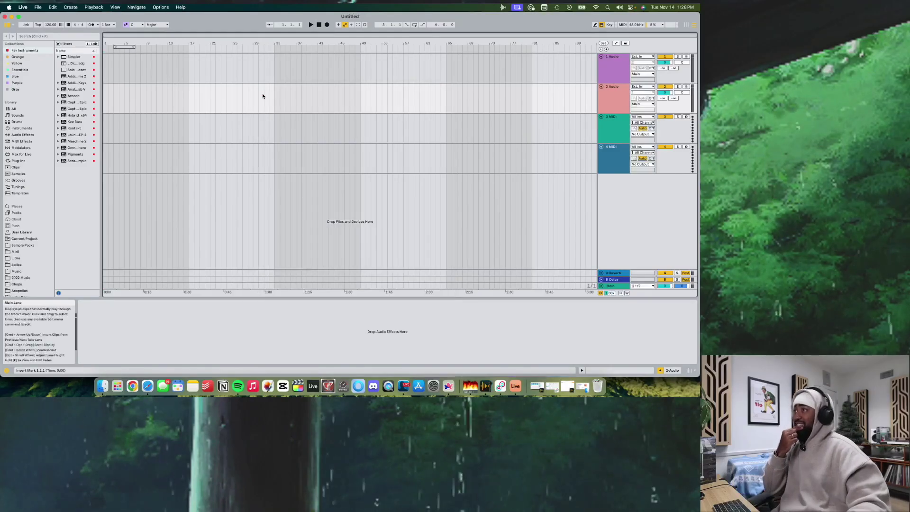
# - Open the theme and color preferences and set the Appearance to Dark
pyautogui.click(23, 7)
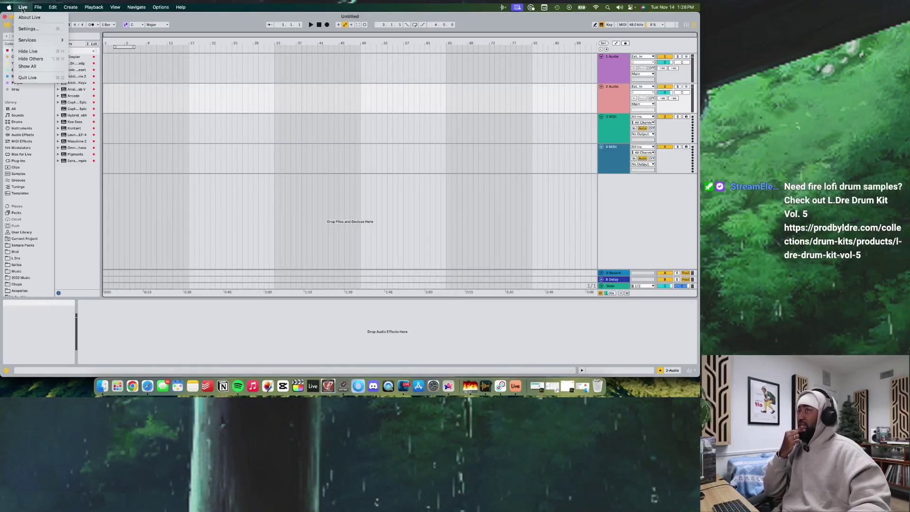
pyautogui.click(30, 27)
pyautogui.press('Up')
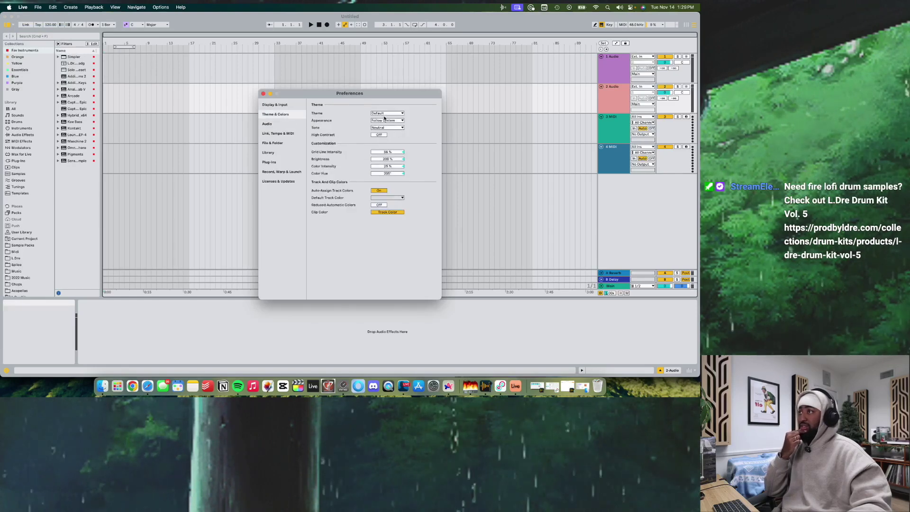
pyautogui.click(385, 121)
pyautogui.click(377, 136)
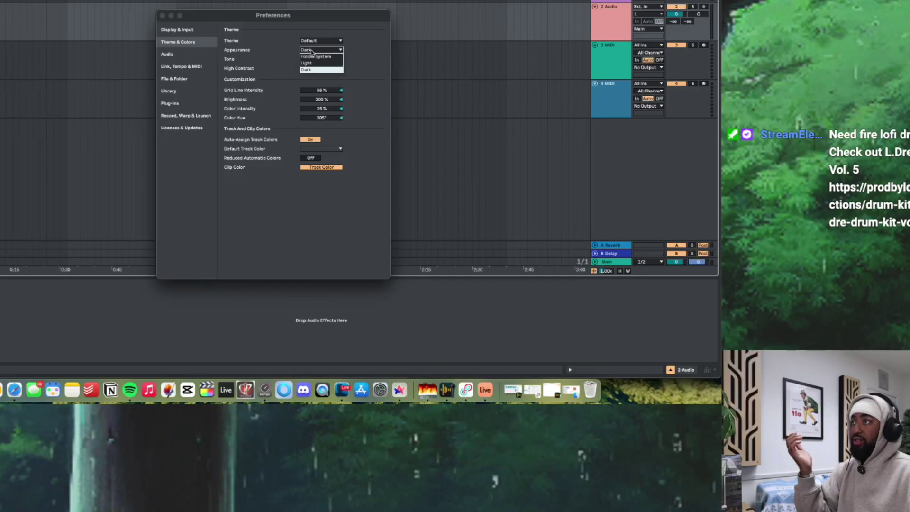
# - Set the Appearance to Light, preview the Cool tone, and return the Tone to Neutral
pyautogui.click(313, 64)
pyautogui.click(311, 59)
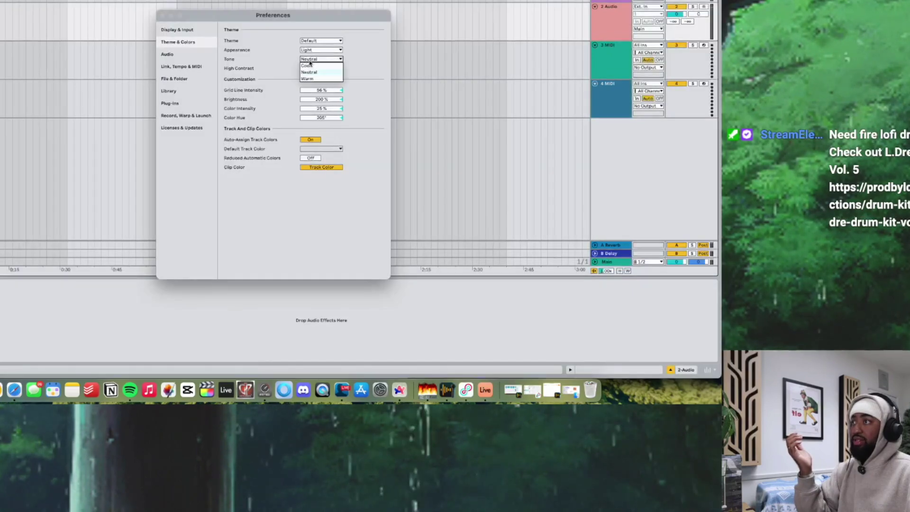
pyautogui.click(308, 67)
pyautogui.click(309, 60)
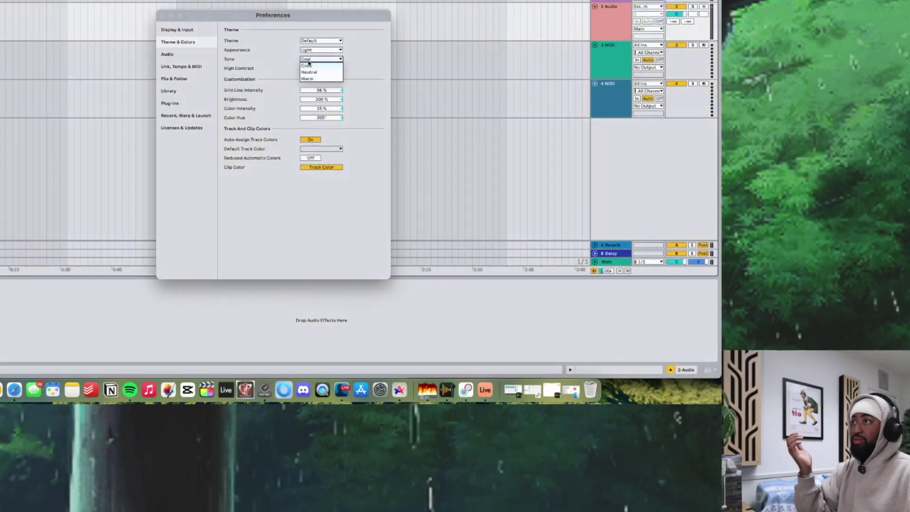
pyautogui.click(310, 73)
# - Keep the Default theme and set the Appearance to Follow System
pyautogui.click(306, 41)
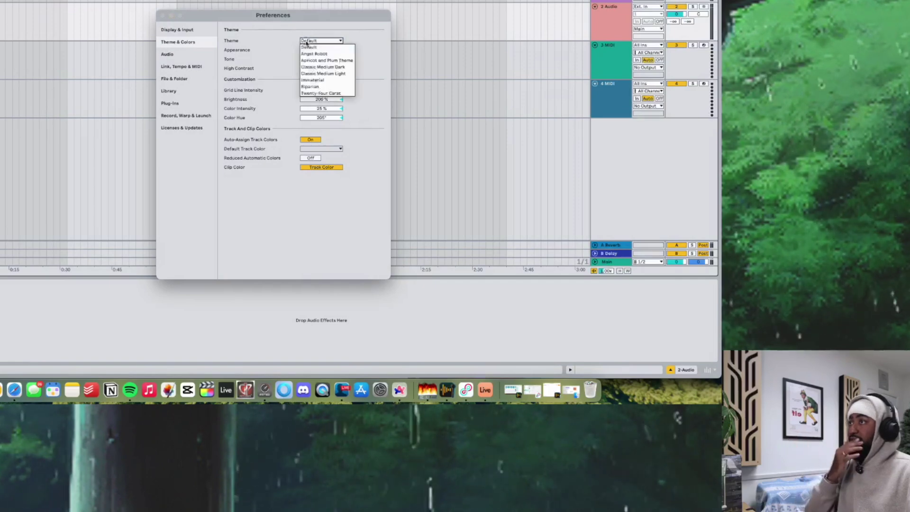
pyautogui.click(306, 42)
pyautogui.click(308, 50)
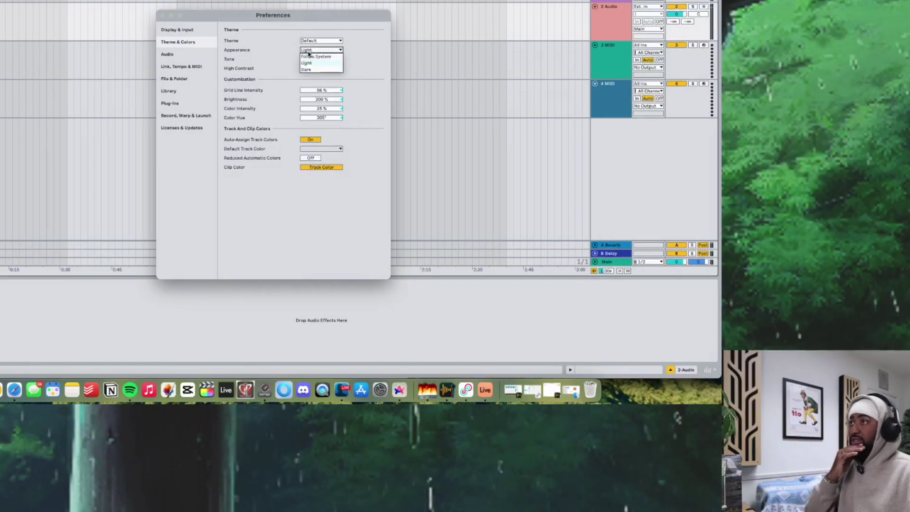
pyautogui.click(306, 54)
# - Try the Apricot and Plum, Classic Medium Dark and Immaterial themes in turn
pyautogui.click(312, 41)
pyautogui.click(319, 60)
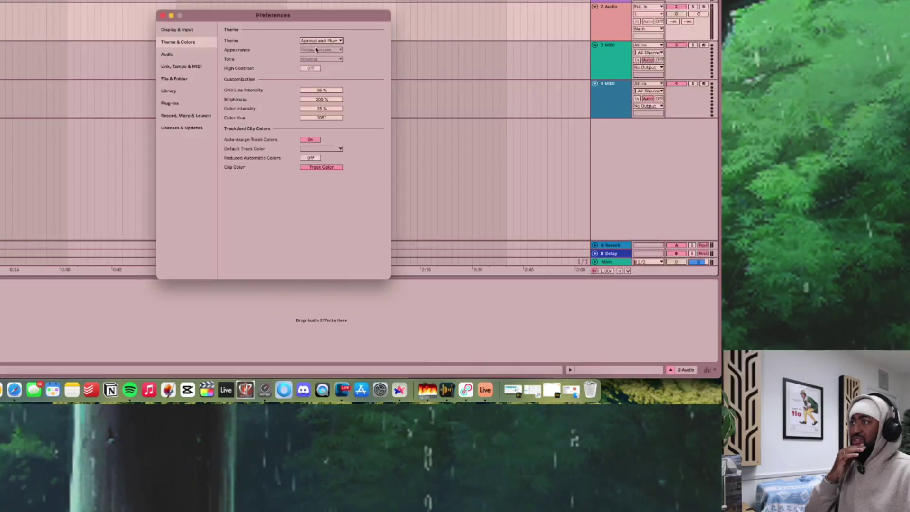
pyautogui.click(318, 41)
pyautogui.click(323, 67)
pyautogui.click(316, 43)
pyautogui.click(313, 79)
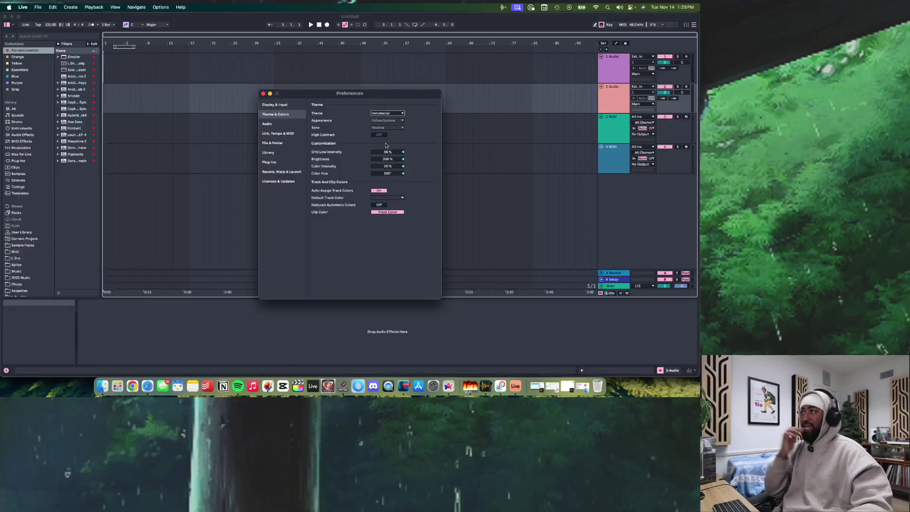
# - Apply the Twenty-Four Carat theme and close the preferences
pyautogui.click(312, 41)
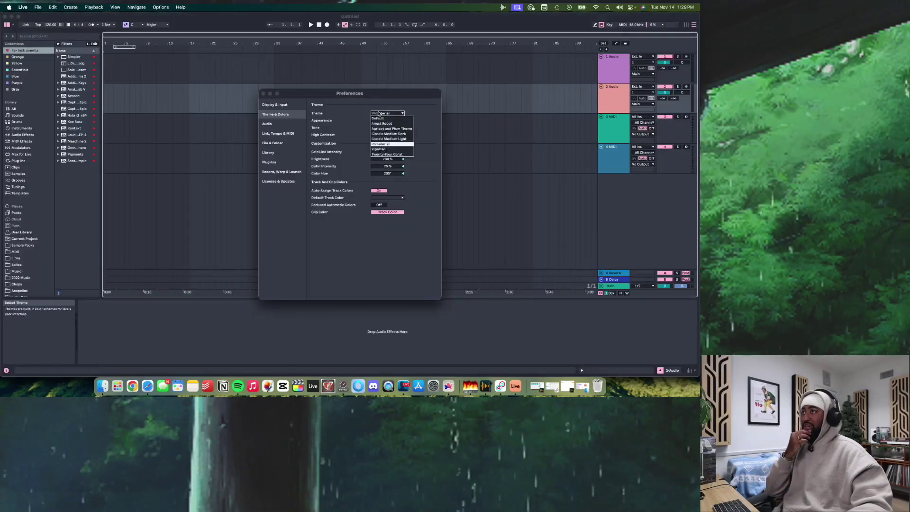
pyautogui.click(387, 154)
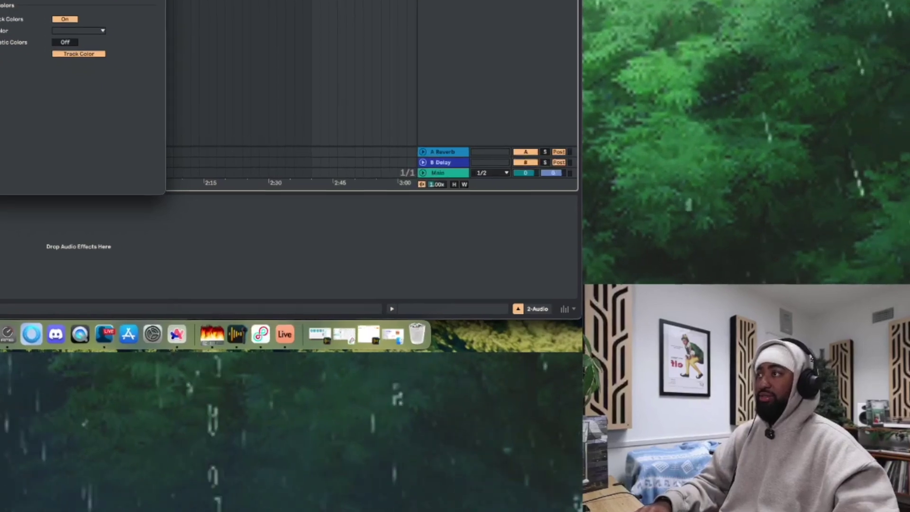
pyautogui.press('Escape')
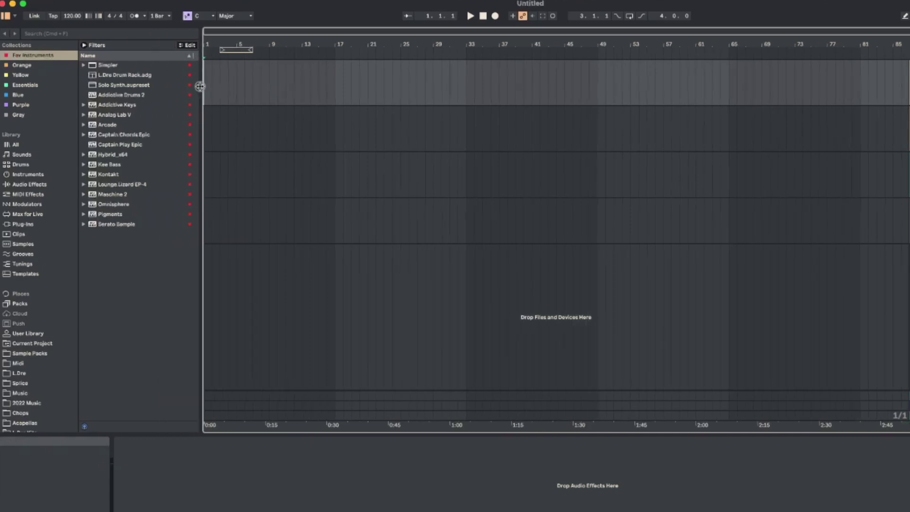
# - Widen the browser slightly and expand L.Dre Drum Kit Vol. 5 in the Orange collection to its Percussion Loops folder
pyautogui.moveTo(200, 86); pyautogui.dragTo(202, 87)
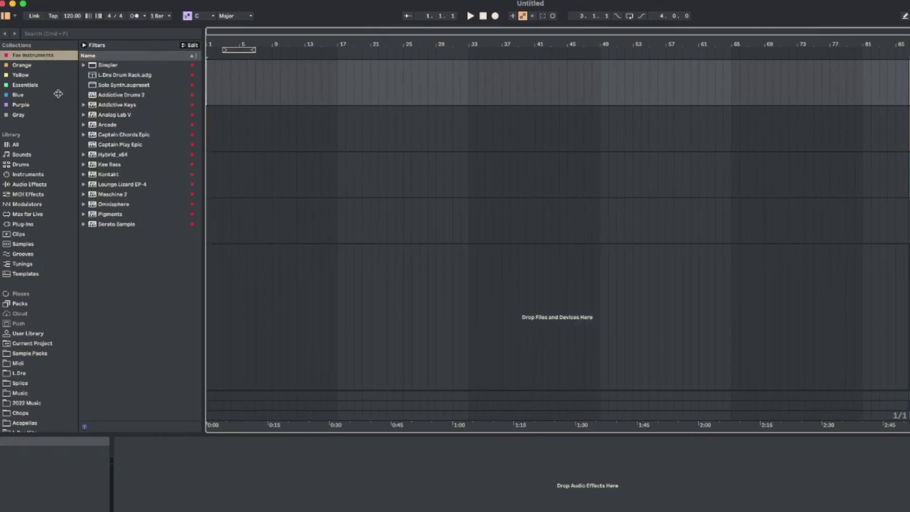
pyautogui.click(21, 67)
pyautogui.click(84, 84)
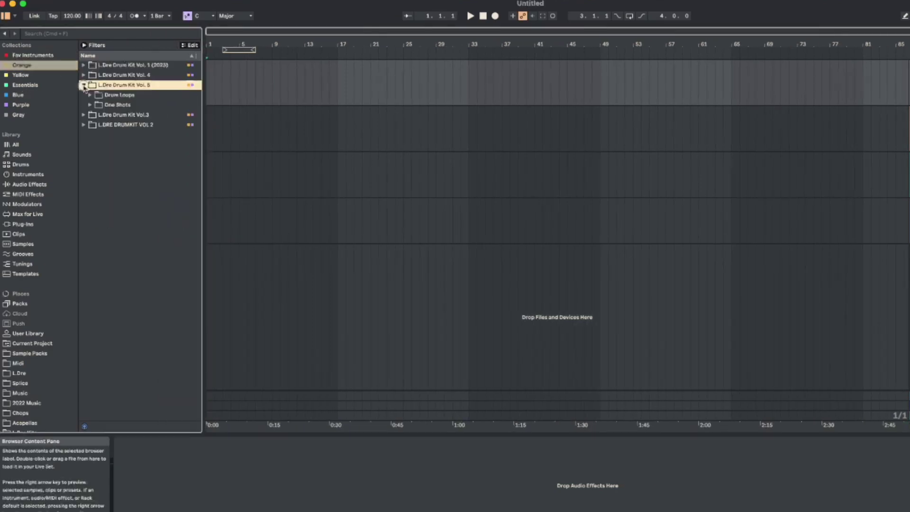
pyautogui.click(90, 95)
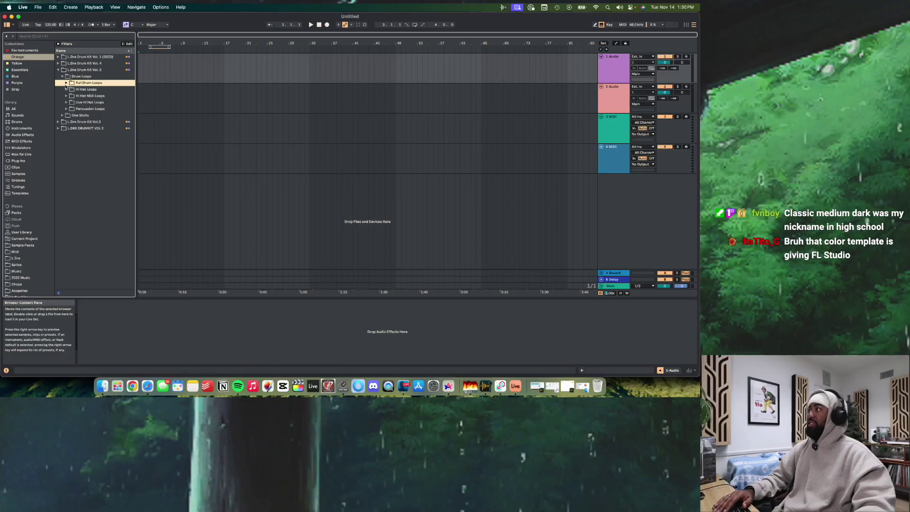
pyautogui.click(95, 106)
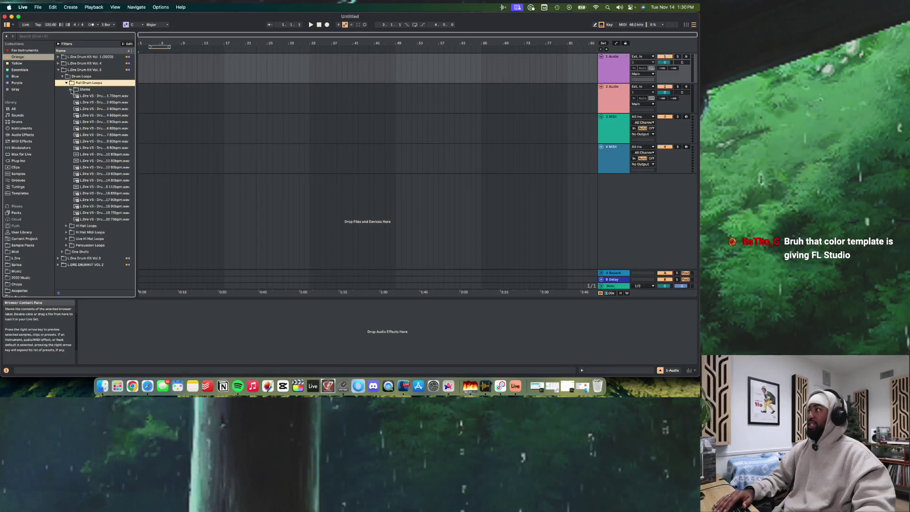
pyautogui.click(67, 83)
pyautogui.click(66, 108)
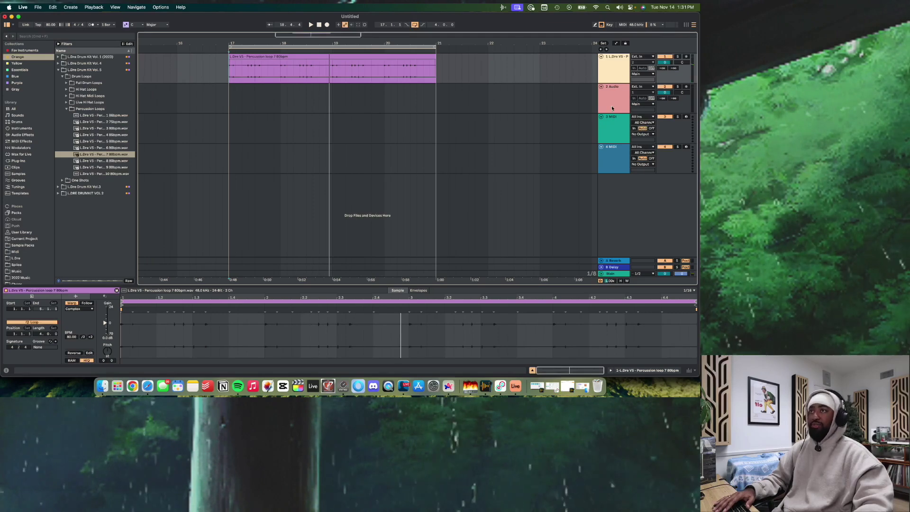
# - Load L.Dre Drum Rack.adg from the favorite instruments onto the first MIDI track and select bars 17 to 21 there
pyautogui.click(603, 141)
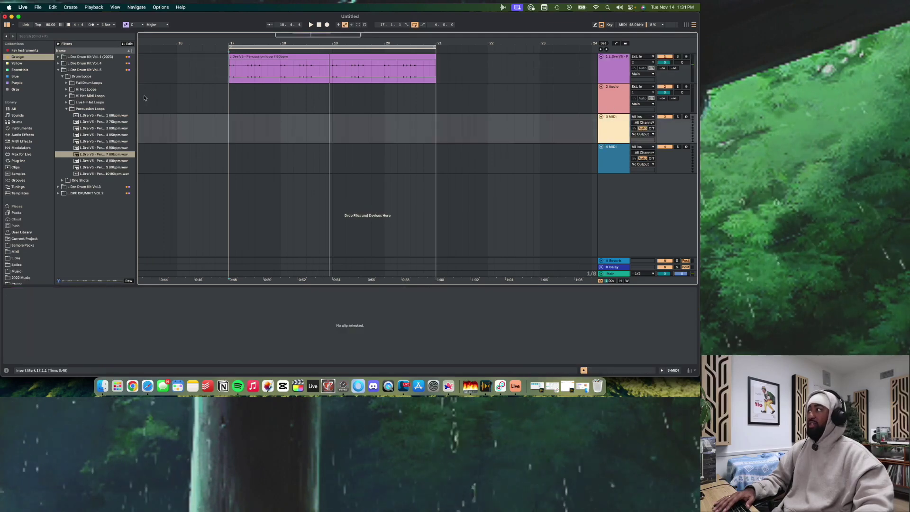
pyautogui.click(26, 50)
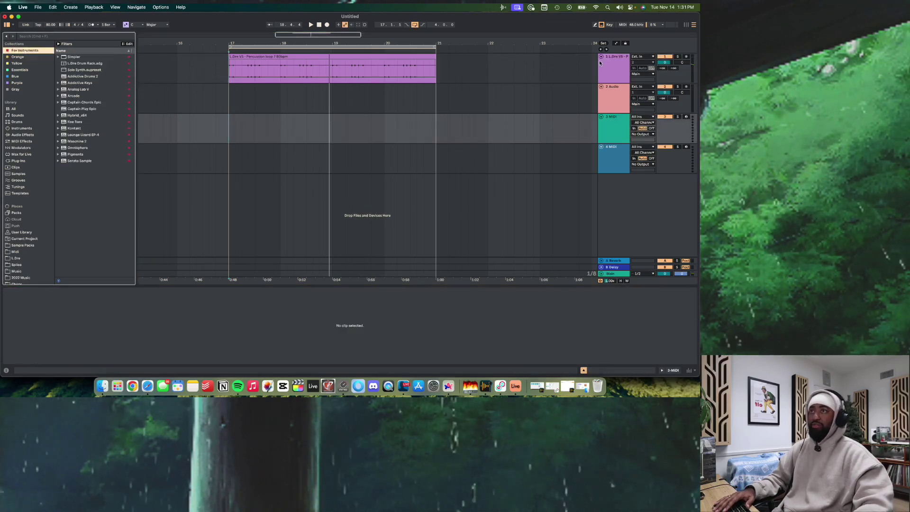
pyautogui.doubleClick(85, 63)
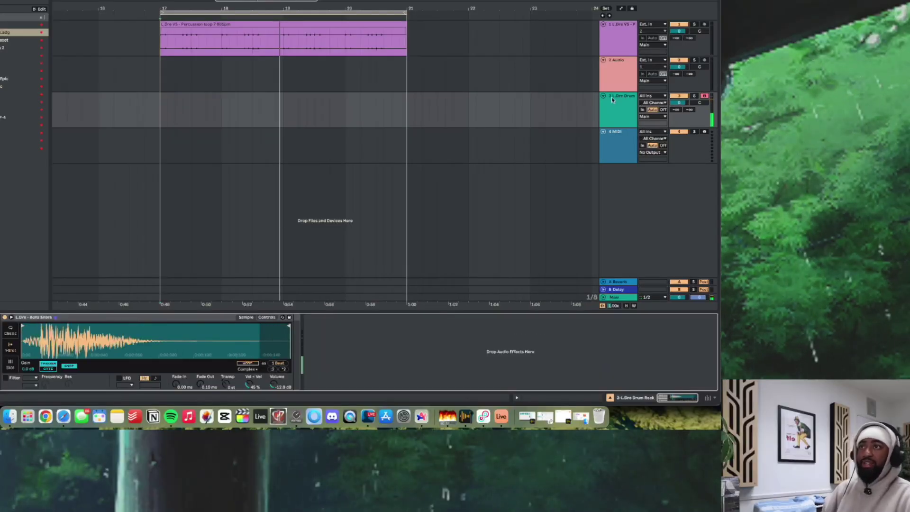
pyautogui.moveTo(162, 118); pyautogui.dragTo(406, 100)
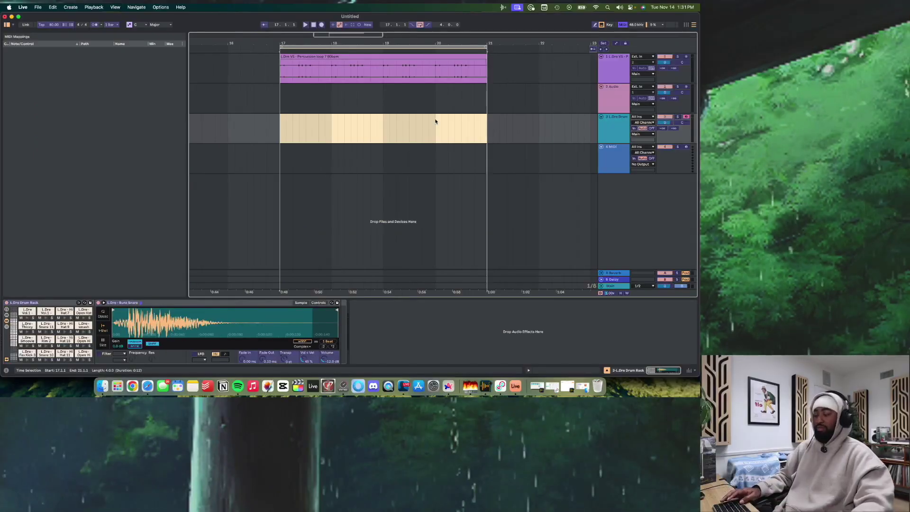
pyautogui.rightClick(423, 126)
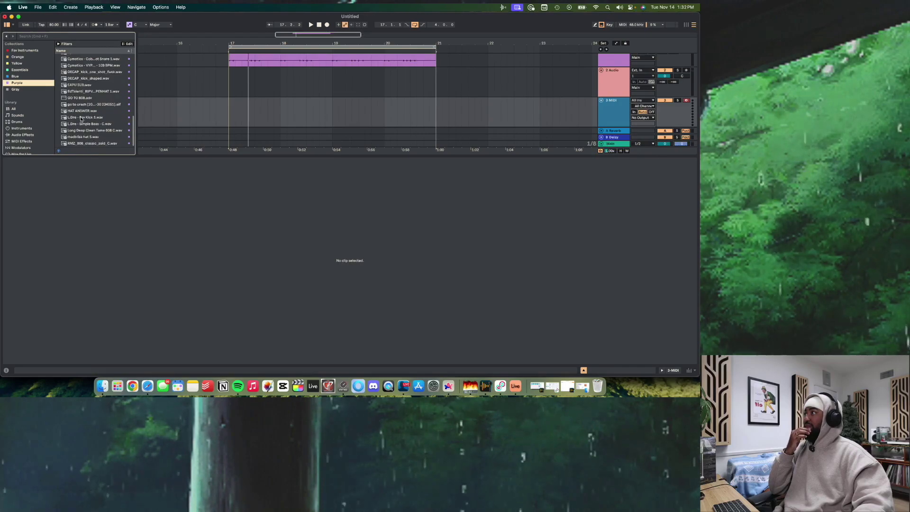
# - Load the L.Dre Fav Kick 3 sample onto the empty MIDI track and generate a Rhythm pattern in a four-bar clip from bar 17
pyautogui.moveTo(80, 118); pyautogui.dragTo(269, 132)
pyautogui.click(228, 130)
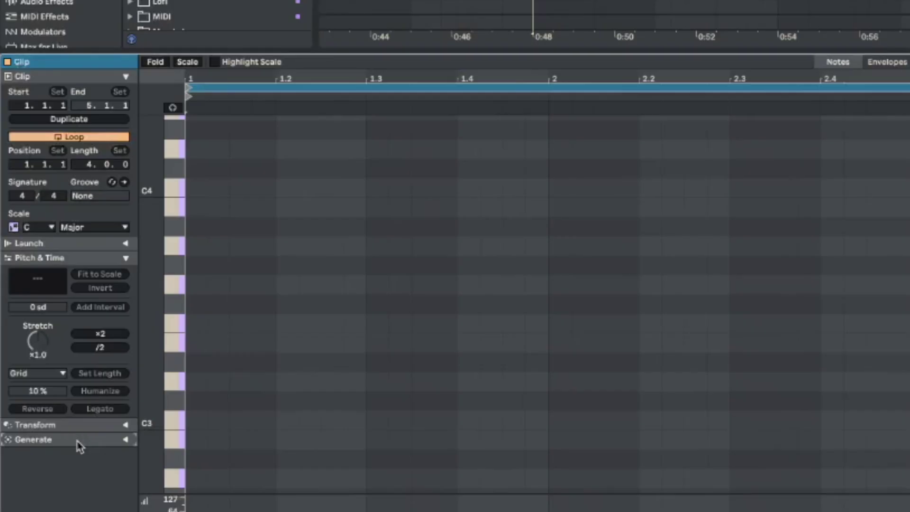
pyautogui.click(126, 441)
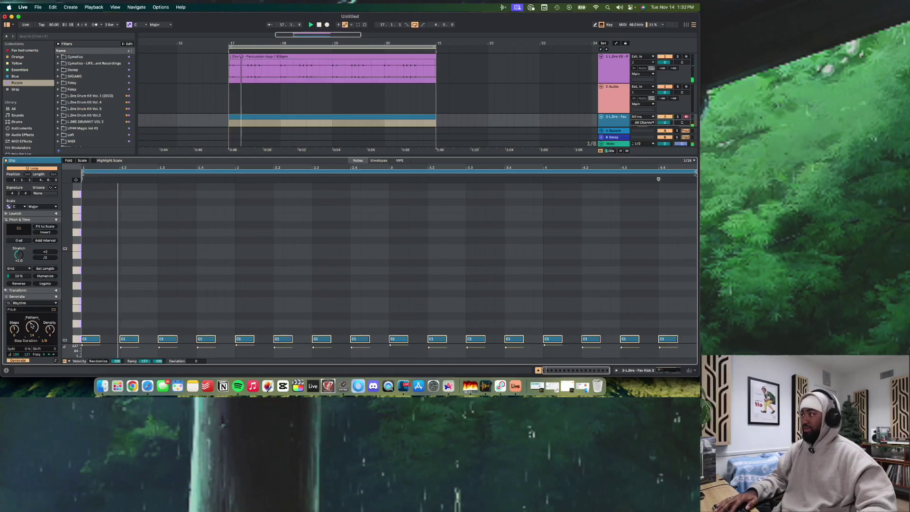
pyautogui.scroll(-5, 165, 302)
pyautogui.scroll(2, 165, 302)
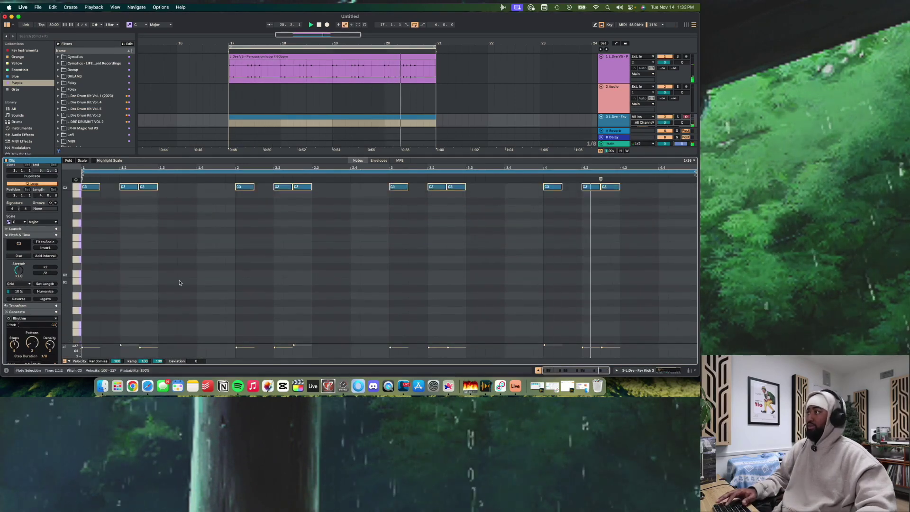
pyautogui.scroll(4, 179, 283)
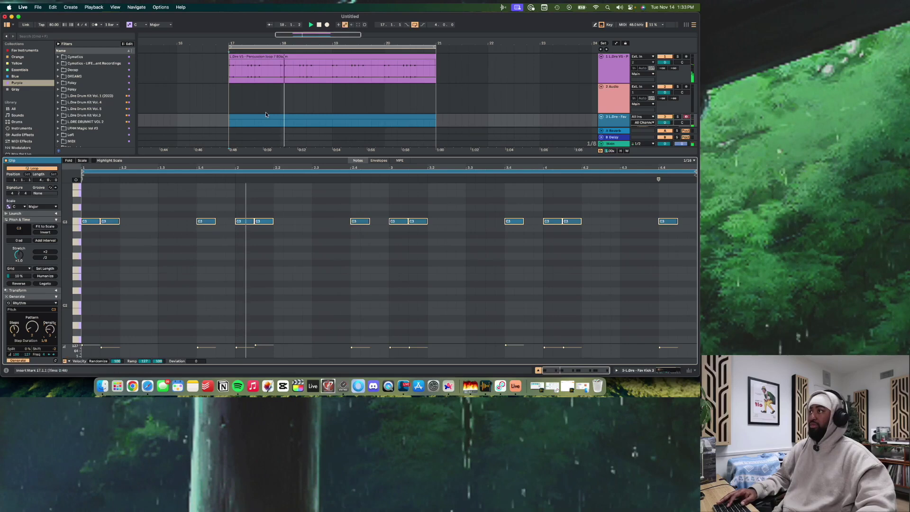
# - Place L.Dre - Rim 2.wav from the one shots of L.Dre Drum Kit Vol. 4 in bar 17 of the empty audio track
pyautogui.click(613, 99)
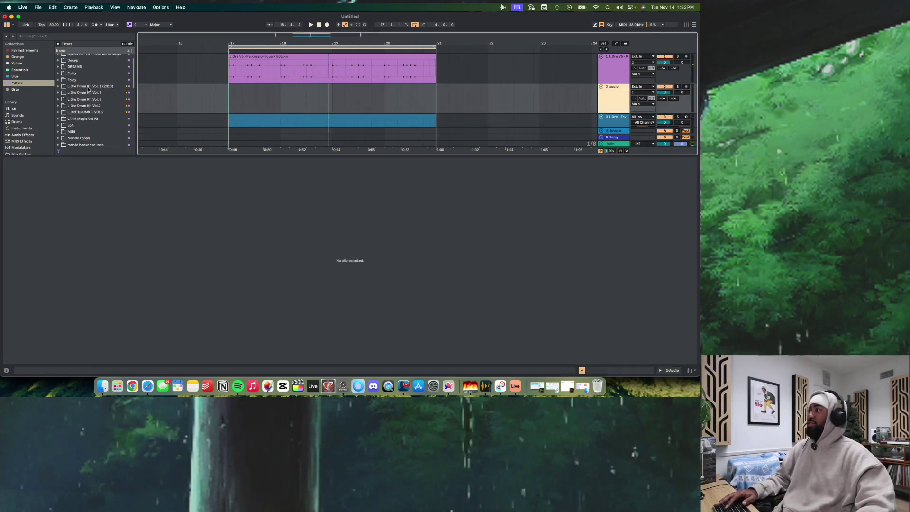
pyautogui.click(19, 57)
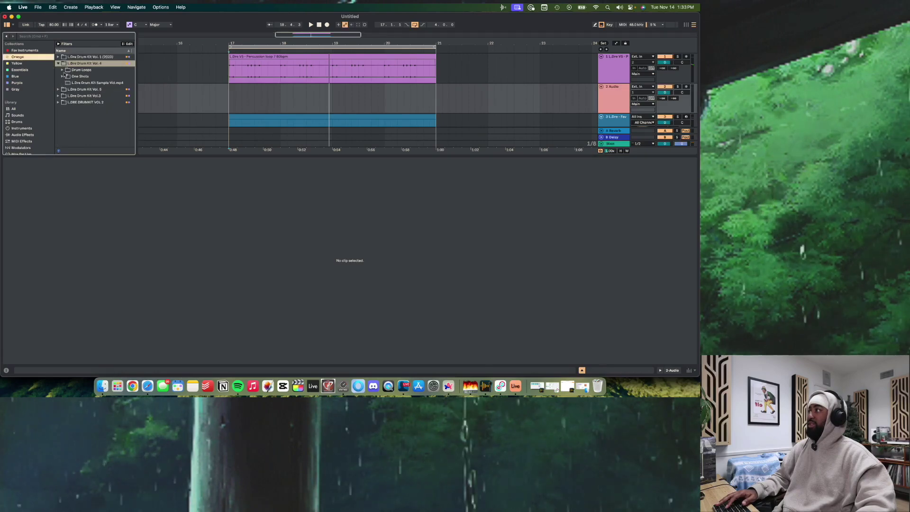
pyautogui.click(63, 76)
pyautogui.moveTo(94, 128); pyautogui.dragTo(255, 101)
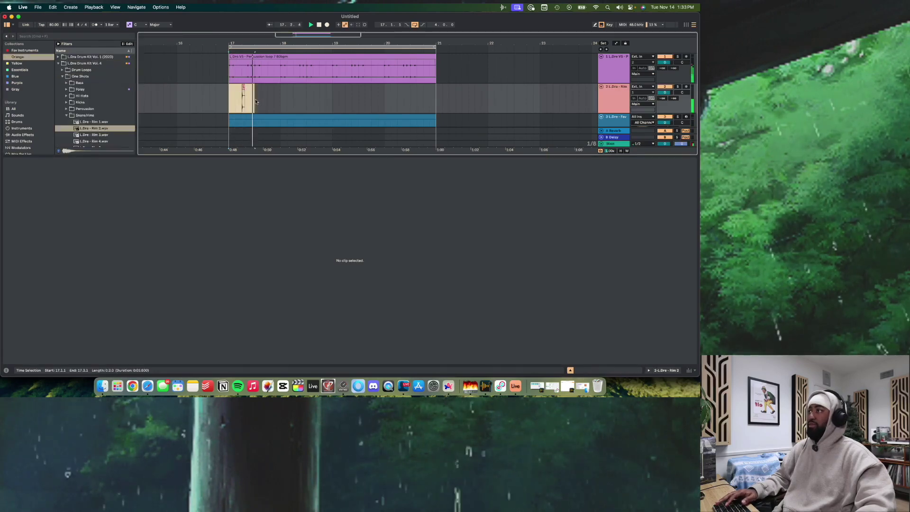
# - Duplicate the half-bar rim selection seven times to fill the loop up to bar 21
pyautogui.press('super+d')
pyautogui.press('super+d')
pyautogui.press('super+d')
pyautogui.press('super+d')
pyautogui.press('super+d')
pyautogui.press('super+d')
pyautogui.press('super+d')
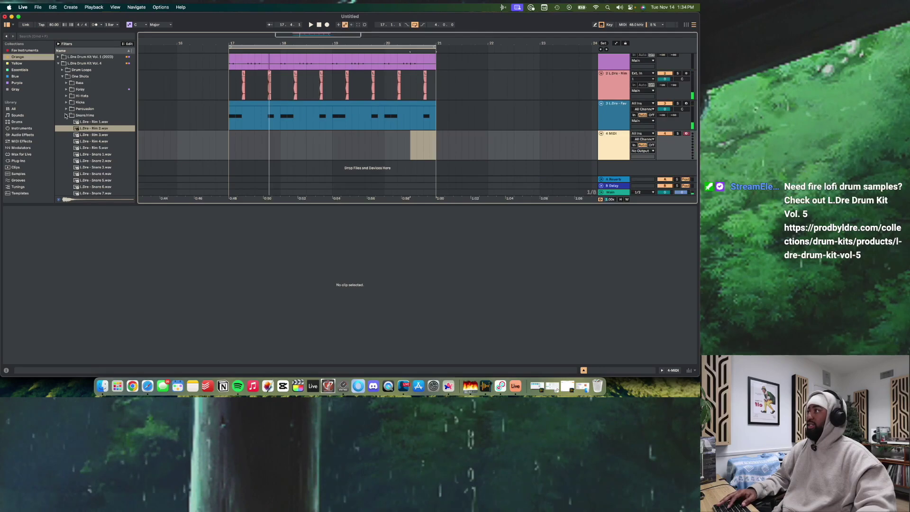
# - Load L.Dre - Hi Hat 2.wav onto the fourth track and insert an empty MIDI clip from bar 17 to bar 21
pyautogui.click(70, 97)
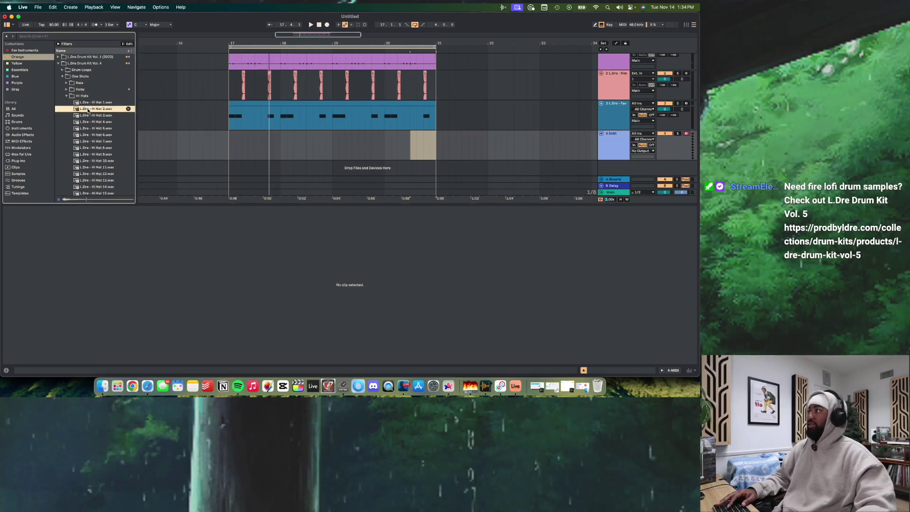
pyautogui.doubleClick(100, 111)
pyautogui.moveTo(229, 158); pyautogui.dragTo(436, 158)
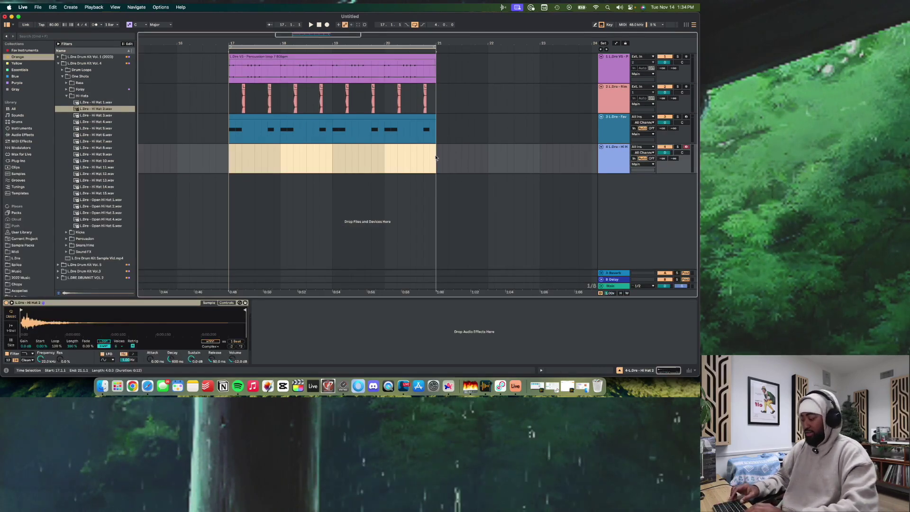
pyautogui.press('super+shift+m')
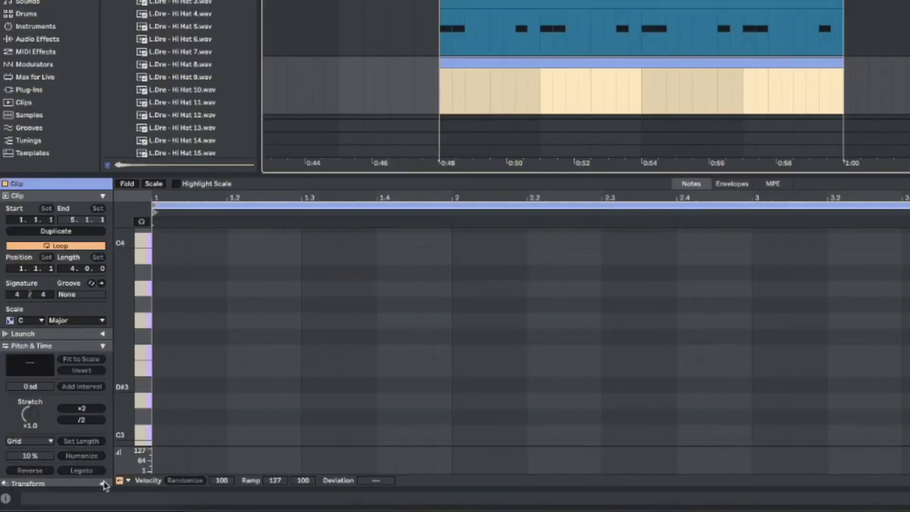
# - Generate a Rhythm pattern in the hi-hat clip by adjusting the Pattern and Density, and deselect the notes
pyautogui.scroll(-5, 104, 485)
pyautogui.moveTo(55, 419); pyautogui.dragTo(54, 409)
pyautogui.moveTo(91, 419)
pyautogui.mouseDown()
pyautogui.moveTo(92, 400)
pyautogui.moveTo(94, 425)
pyautogui.mouseUp()
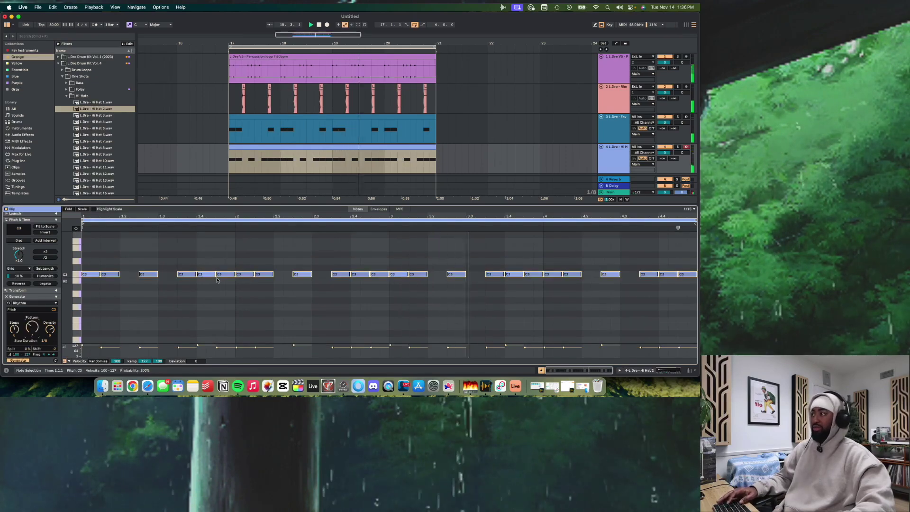
pyautogui.click(195, 307)
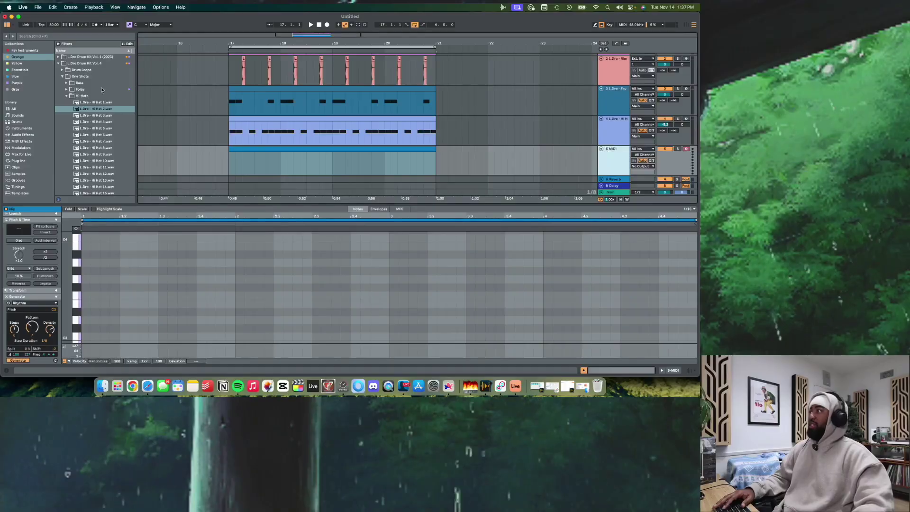
# - Load Lounge Lizard EP-4 from Fav Instruments onto the empty MIDI track and look through the clip's scales and note generators
pyautogui.click(36, 51)
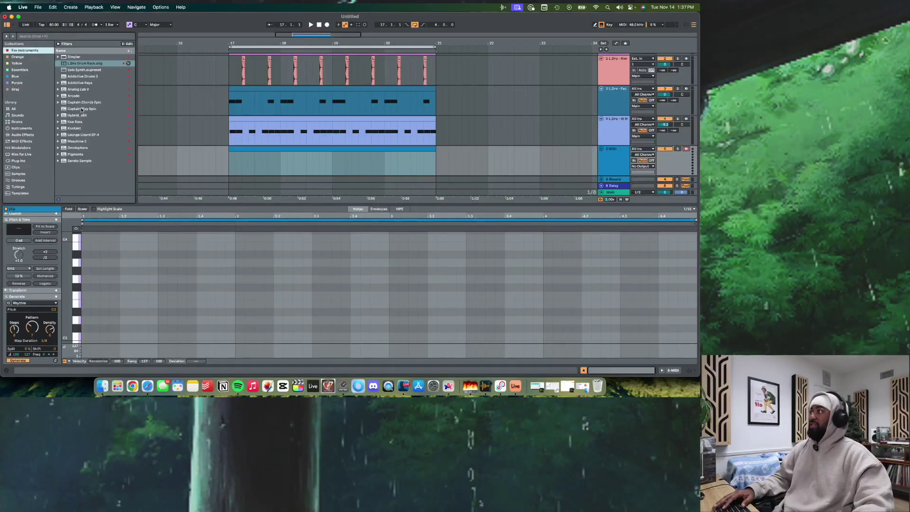
pyautogui.doubleClick(83, 134)
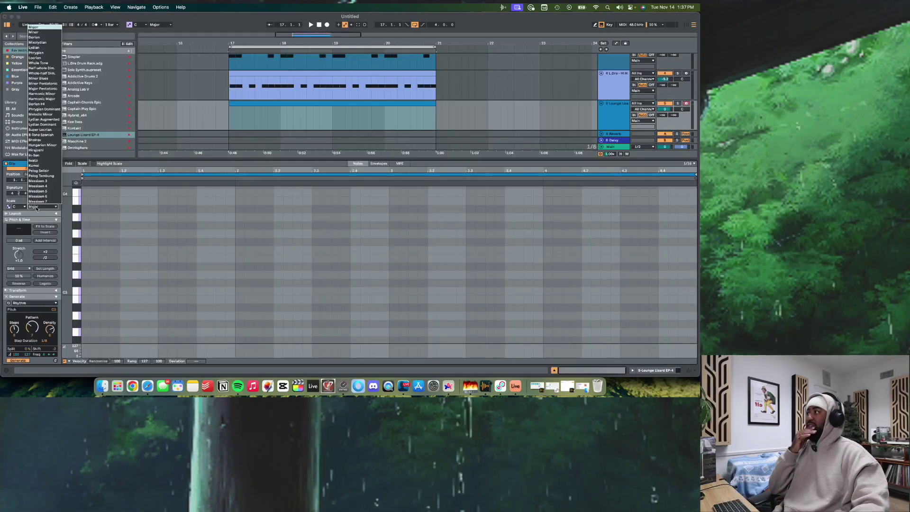
pyautogui.click(37, 209)
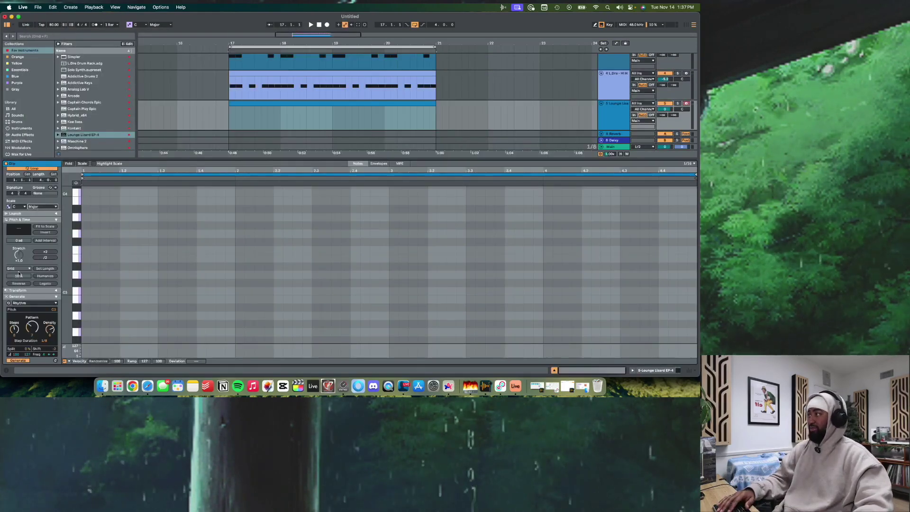
pyautogui.click(57, 219)
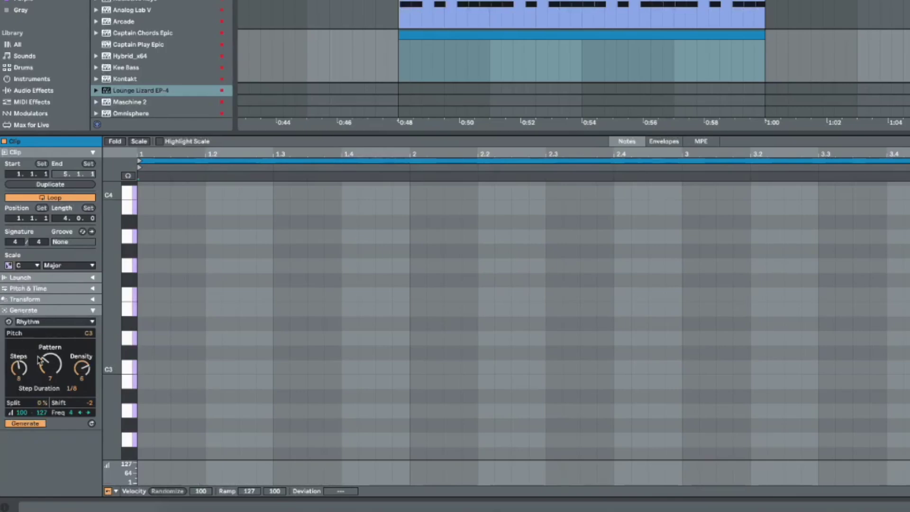
pyautogui.click(42, 322)
pyautogui.click(28, 340)
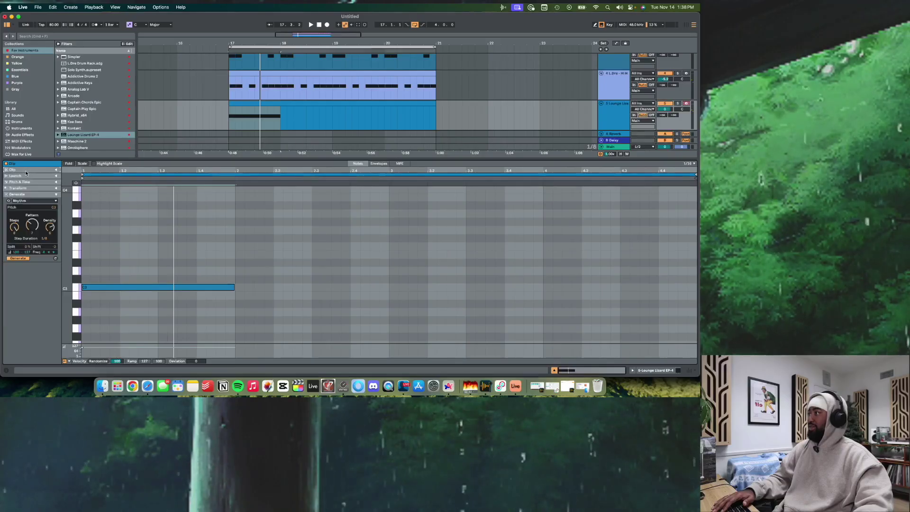
# - Expand the clip properties, look at the Envelopes and MPE views, and highlight the scale in the note editor
pyautogui.click(26, 170)
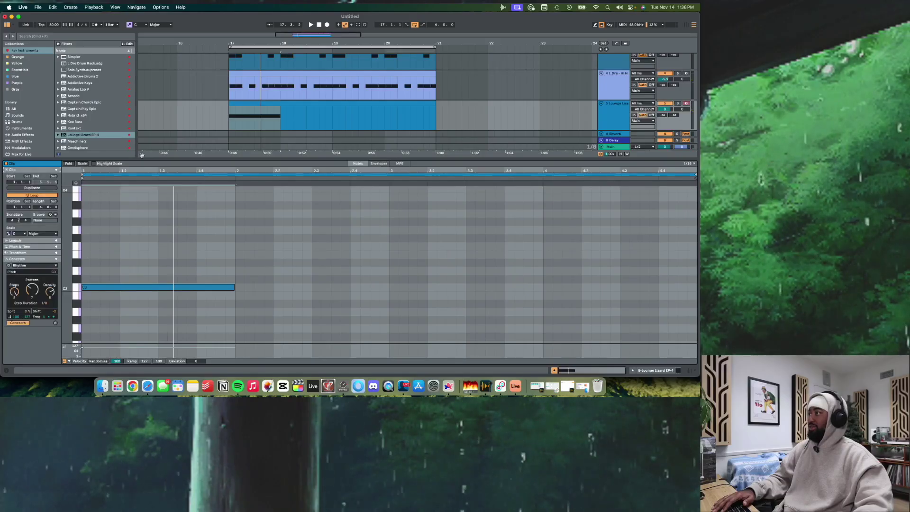
pyautogui.click(379, 163)
pyautogui.click(400, 164)
pyautogui.click(358, 164)
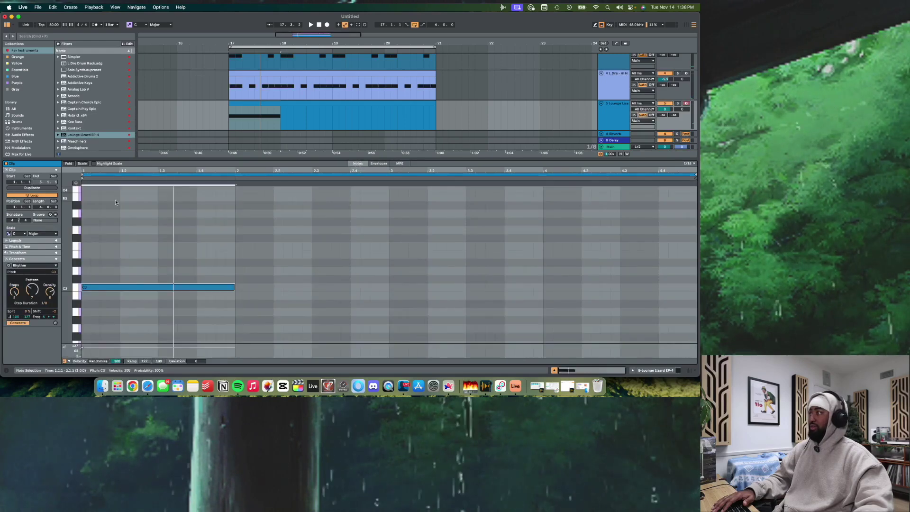
pyautogui.click(94, 163)
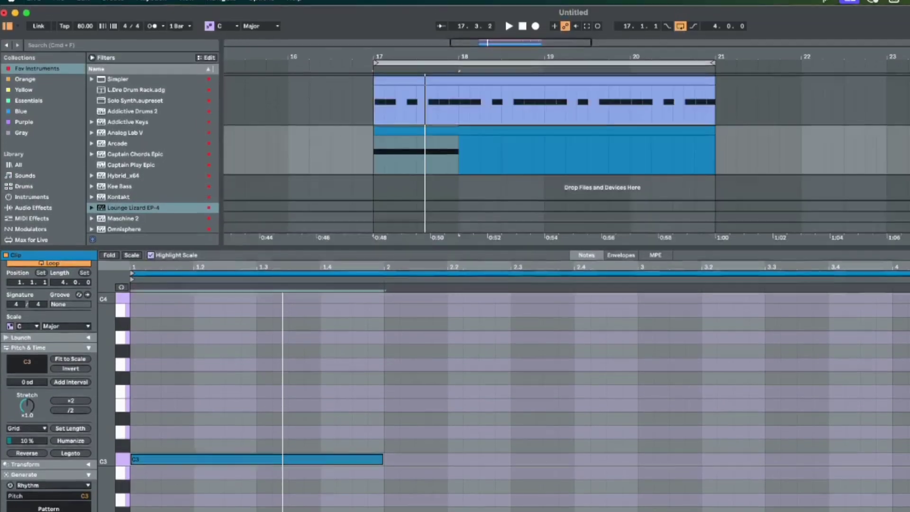
# - Build a bar 1 chord during playback by stacking E3, G3 and B3 on the C3 note with +2 scale-degree intervals
pyautogui.press('space')
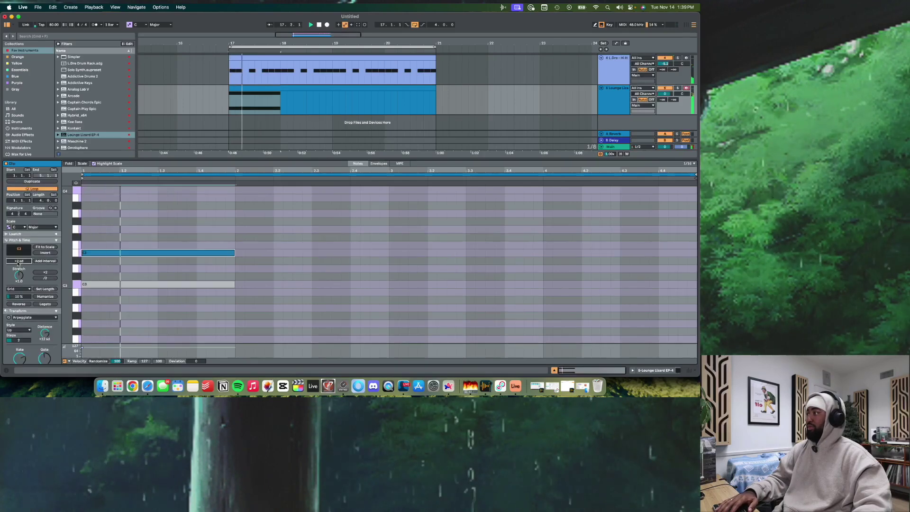
pyautogui.click(46, 262)
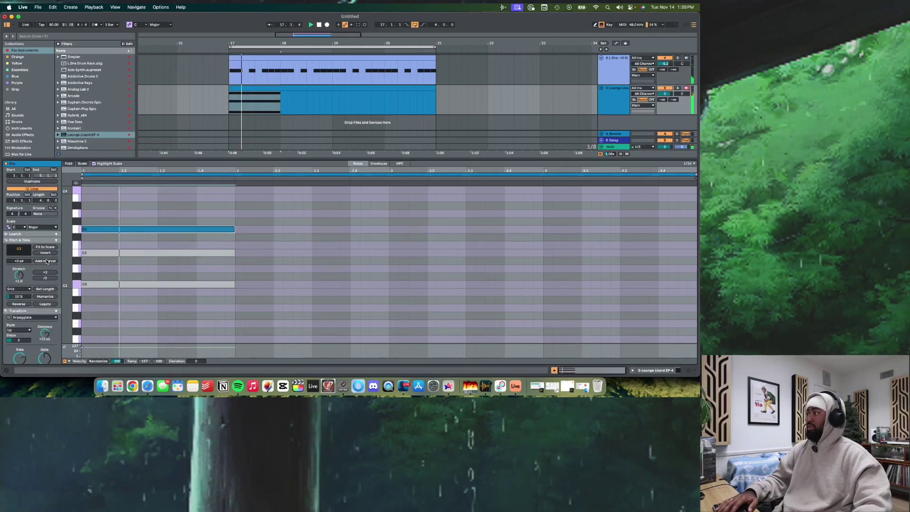
pyautogui.click(46, 261)
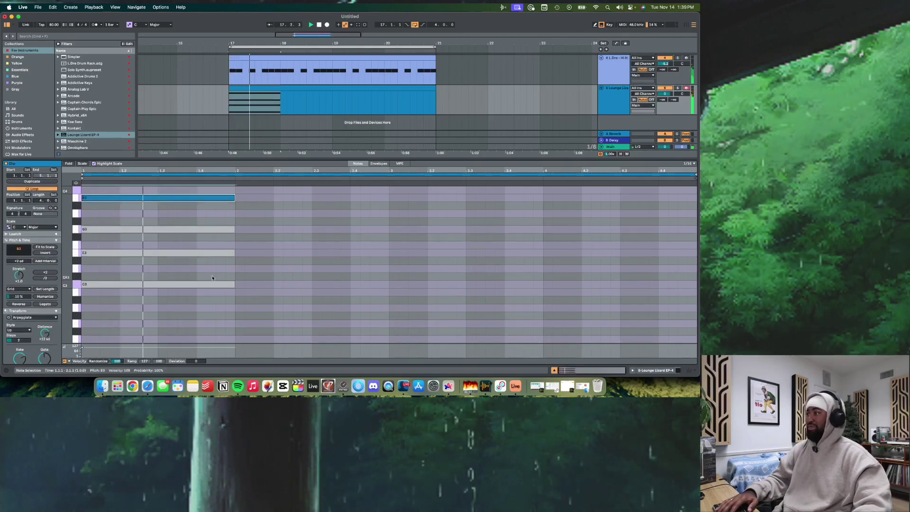
pyautogui.press('space')
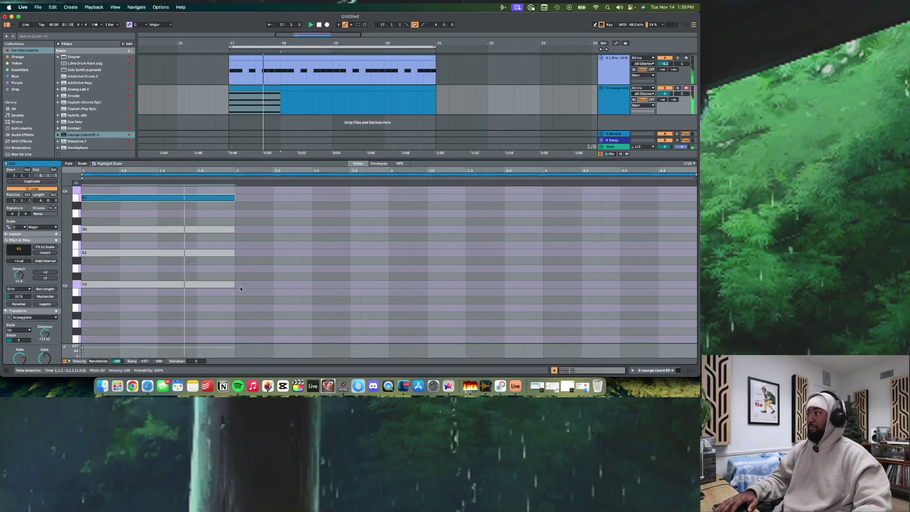
# - Build a second chord in bar 2 by stacking C3, E3 and G3 on an A2 note with +2 scale-degree intervals
pyautogui.press('super+a')
pyautogui.press('super+d')
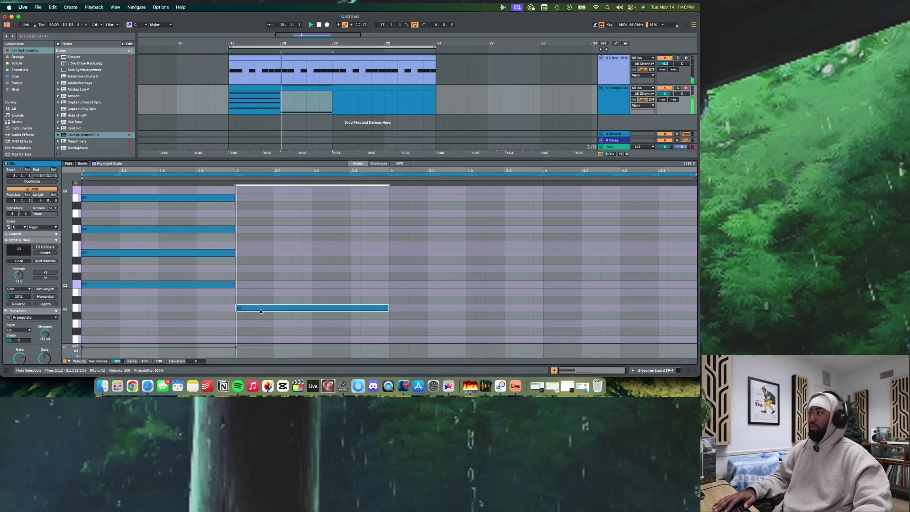
pyautogui.click(45, 261)
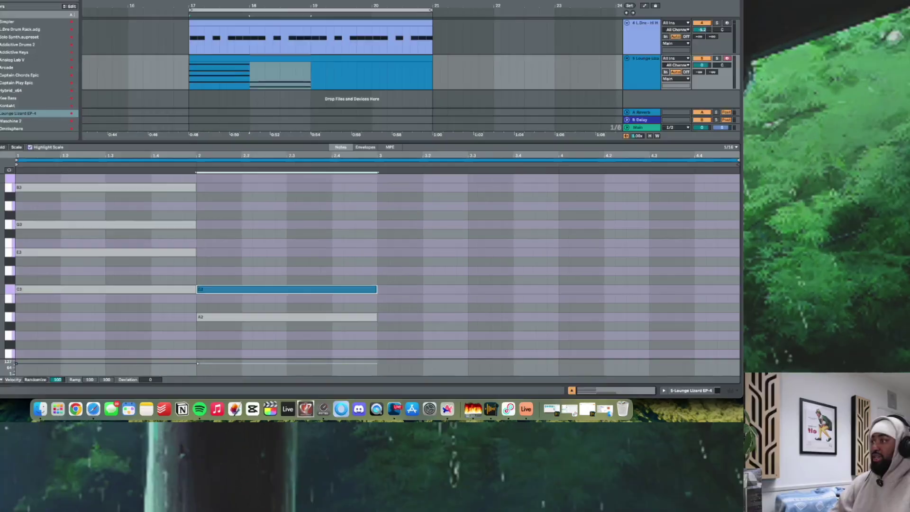
pyautogui.click(46, 261)
pyautogui.click(45, 261)
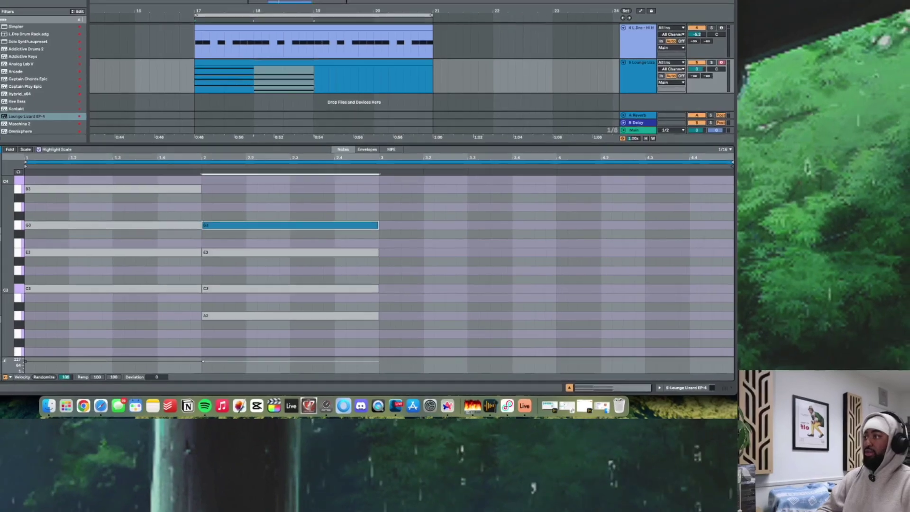
pyautogui.press('space')
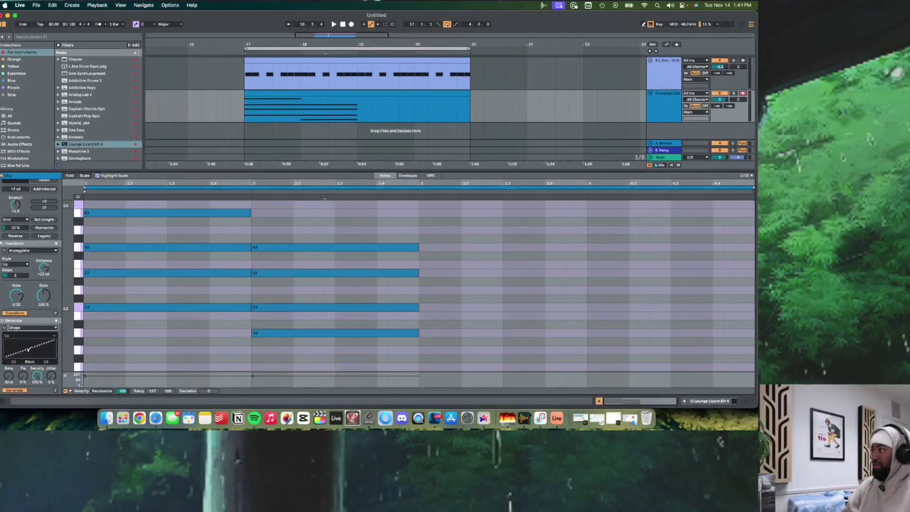
# - Try the Shape generator with a hand-edited curve and with the Arc Up preset, and undo the generated notes
pyautogui.click(29, 350)
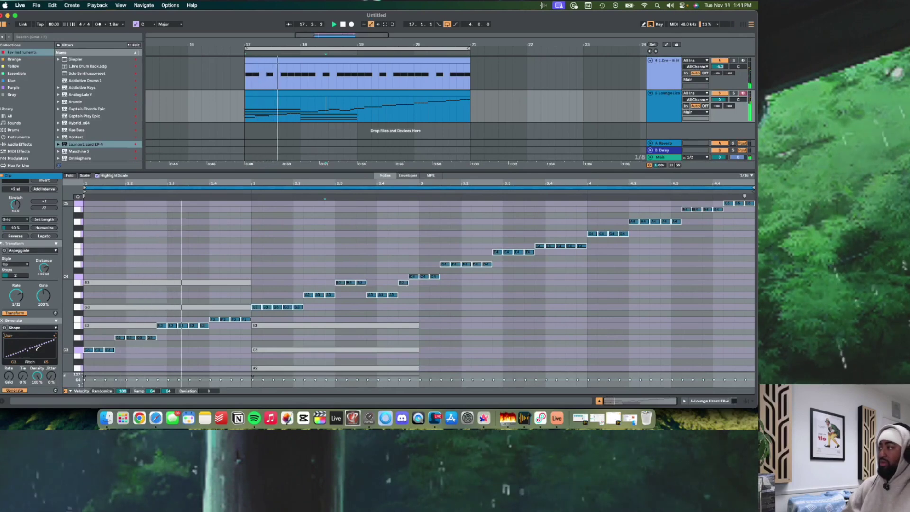
pyautogui.moveTo(33, 346); pyautogui.dragTo(36, 349)
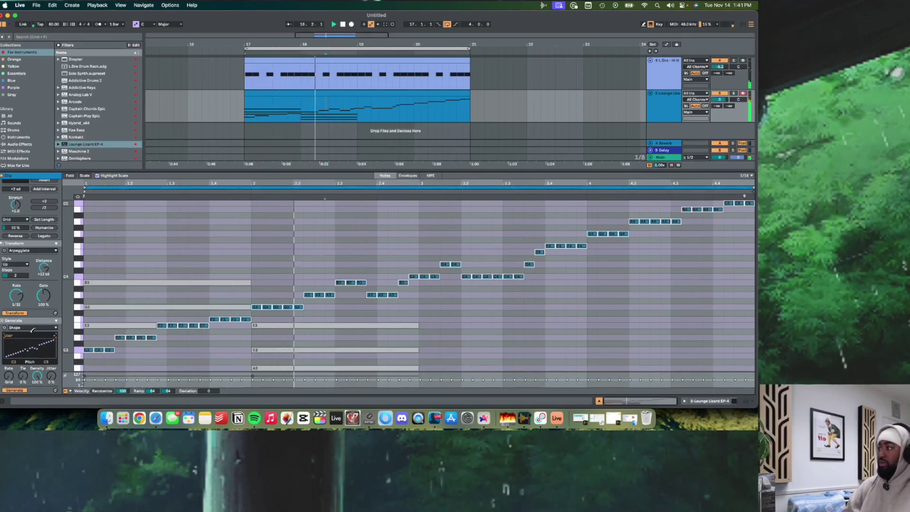
pyautogui.click(31, 335)
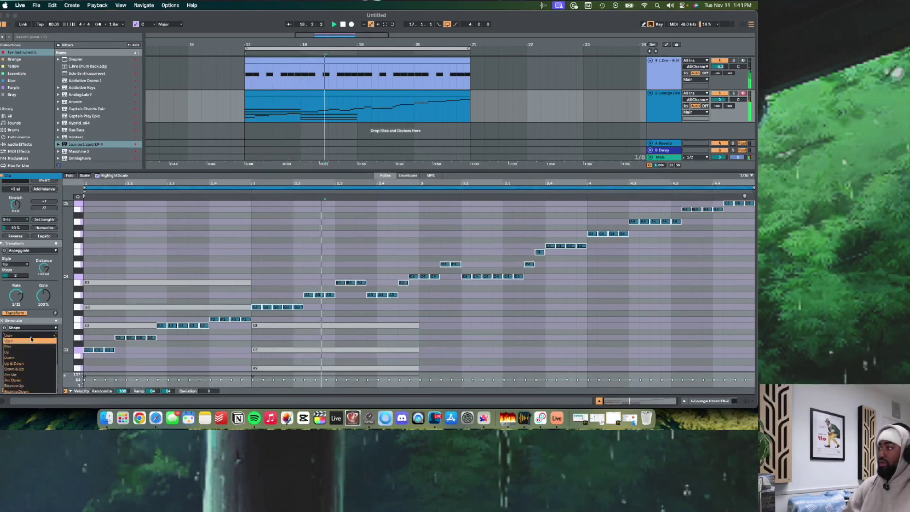
pyautogui.click(25, 364)
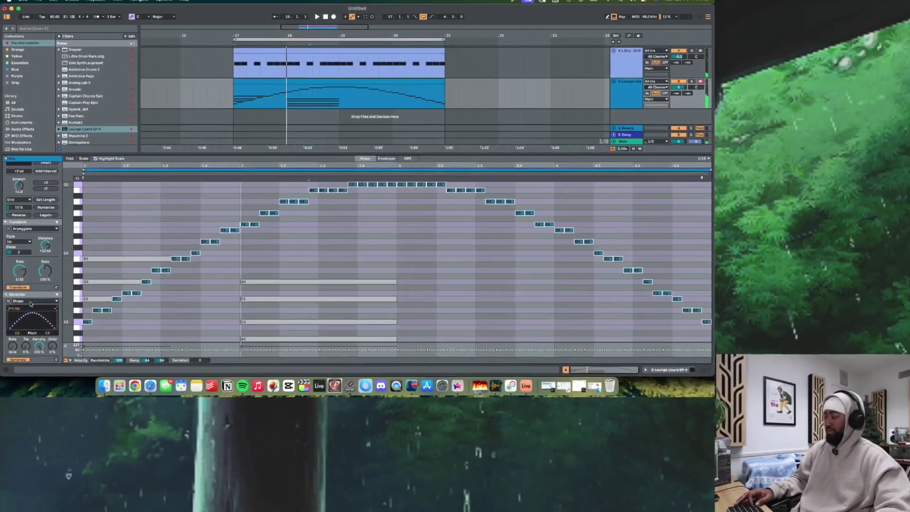
pyautogui.press('super+z')
# - Delete all chord notes in the clip and generate two C major triads across the four bars with the Stacks generator
pyautogui.scroll(5, 237, 293)
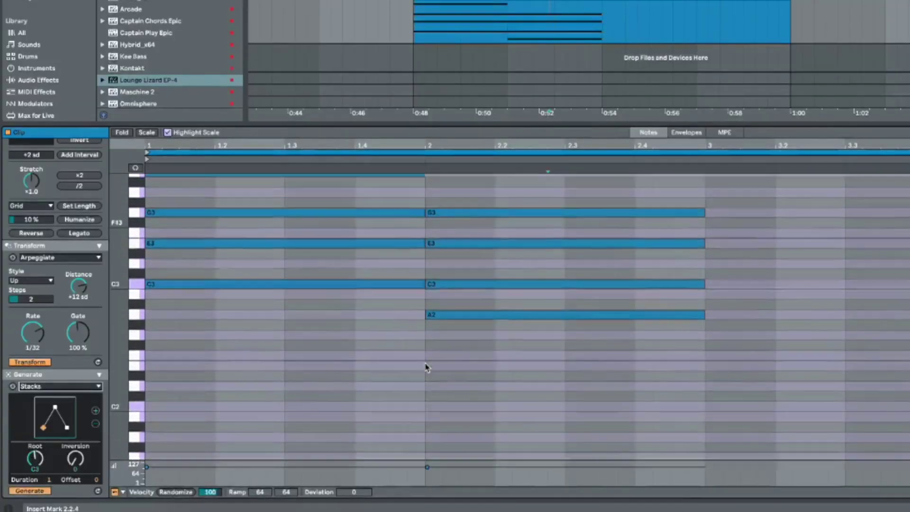
pyautogui.click(369, 322)
pyautogui.moveTo(667, 421); pyautogui.dragTo(299, 223)
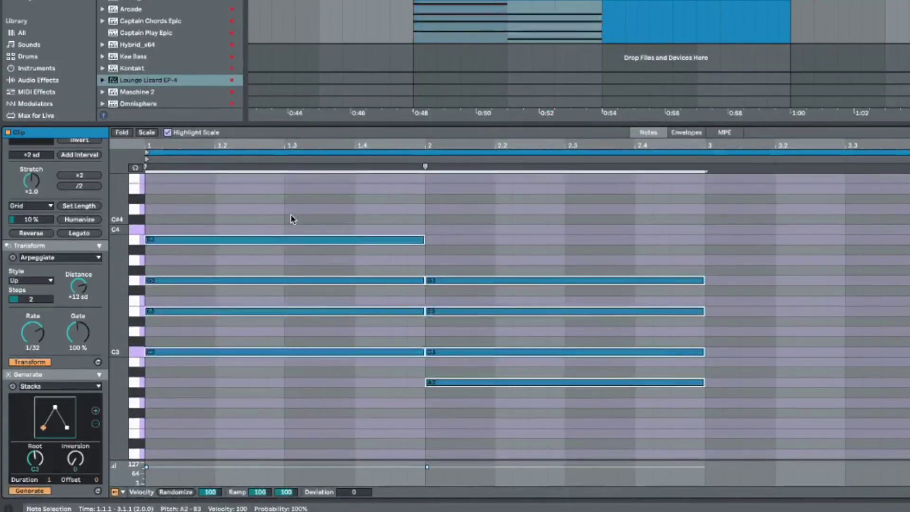
pyautogui.press('Delete')
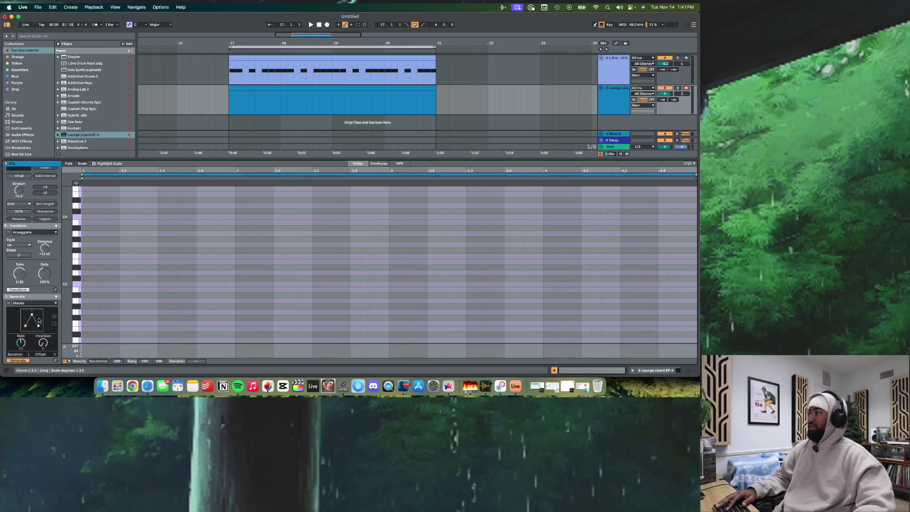
pyautogui.click(95, 411)
pyautogui.press('space')
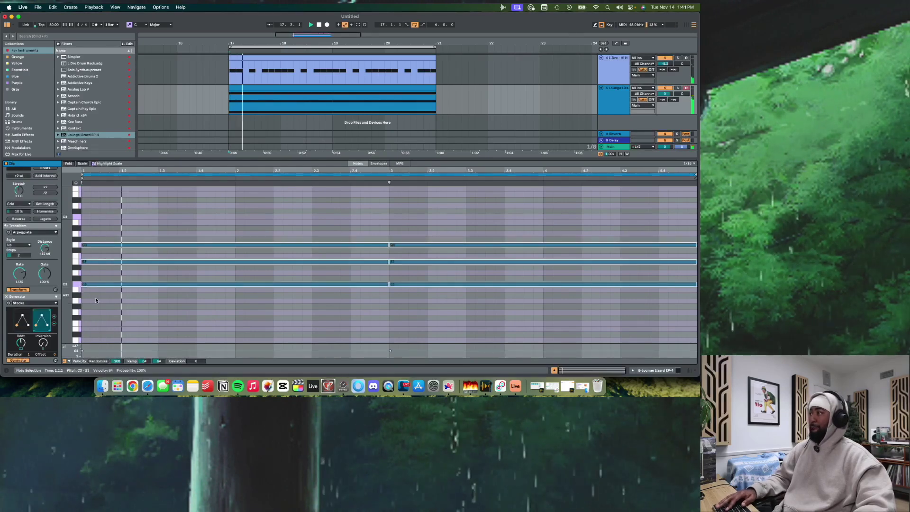
# - Try inversions 1 and 2 on the first stacked chord and return its Inversion to 0
pyautogui.click(24, 321)
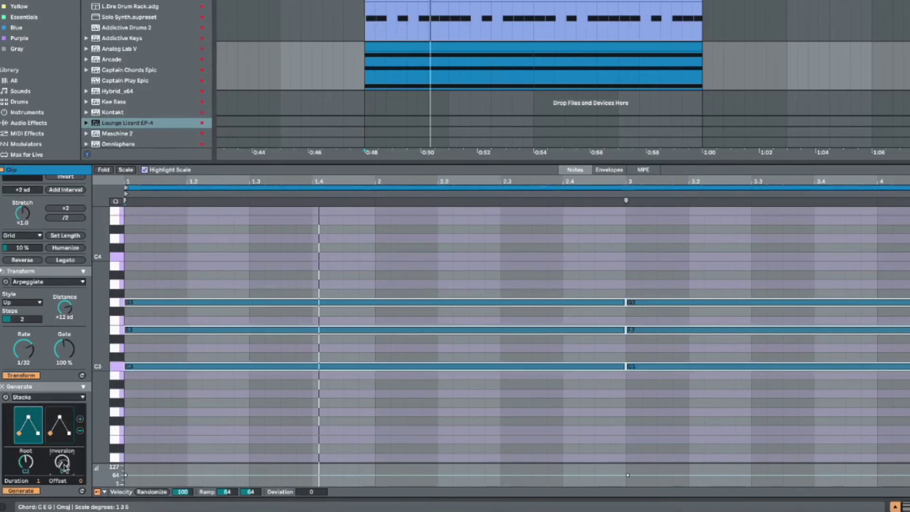
pyautogui.scroll(1, 64, 467)
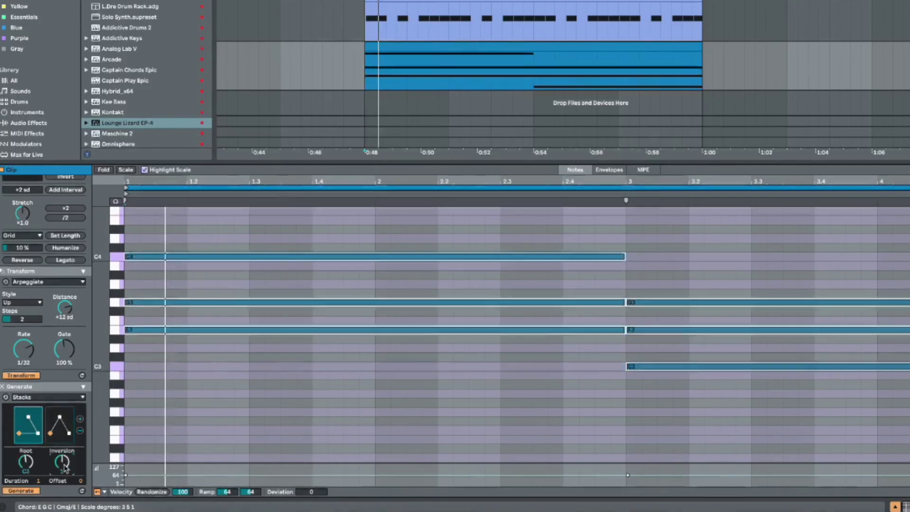
pyautogui.scroll(1, 65, 467)
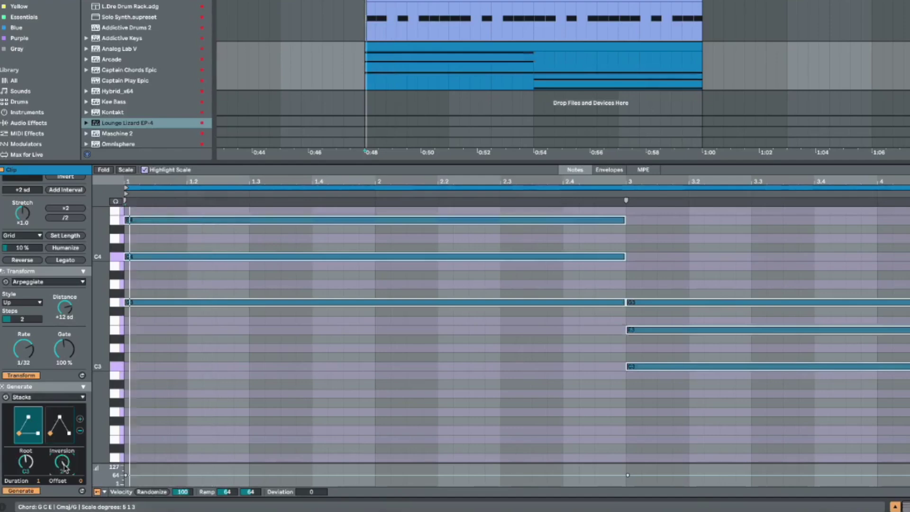
pyautogui.scroll(-2, 64, 467)
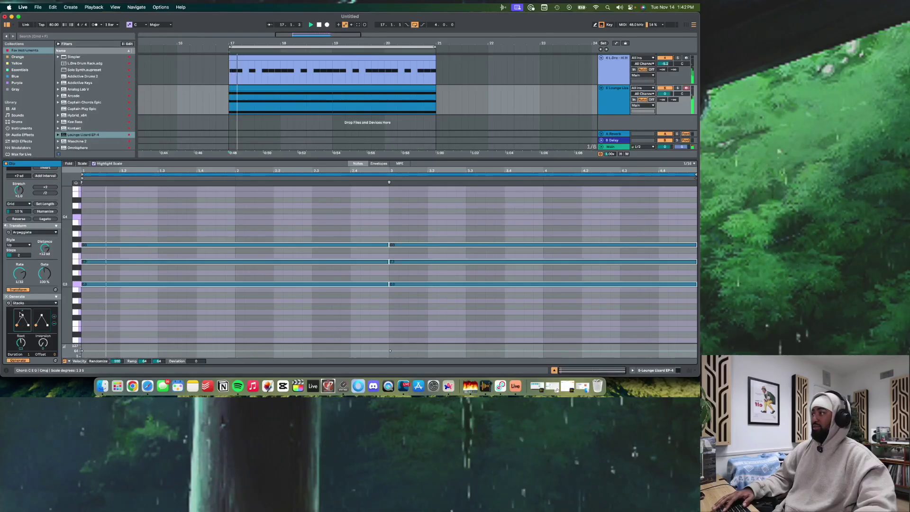
# - Try C6 for the first stacked chord, set it to Cmaj7, and stop playback
pyautogui.click(22, 312)
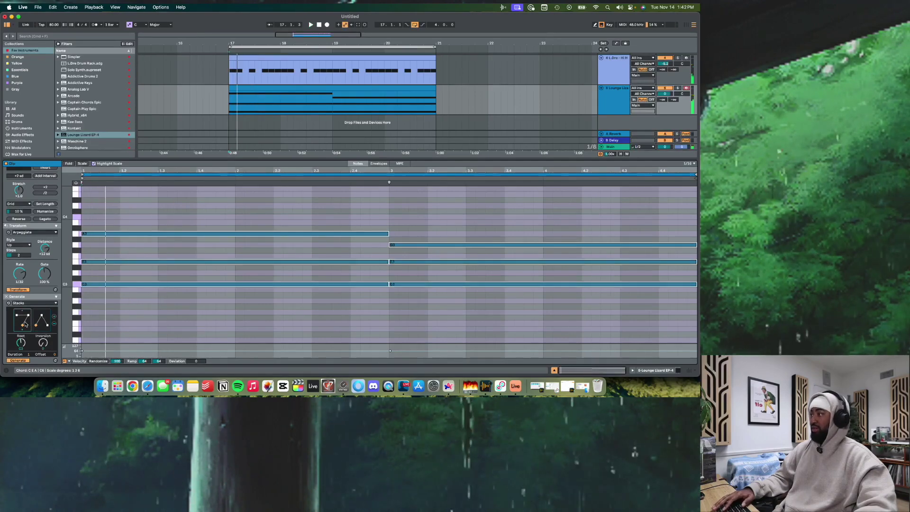
pyautogui.scroll(-5, 80, 313)
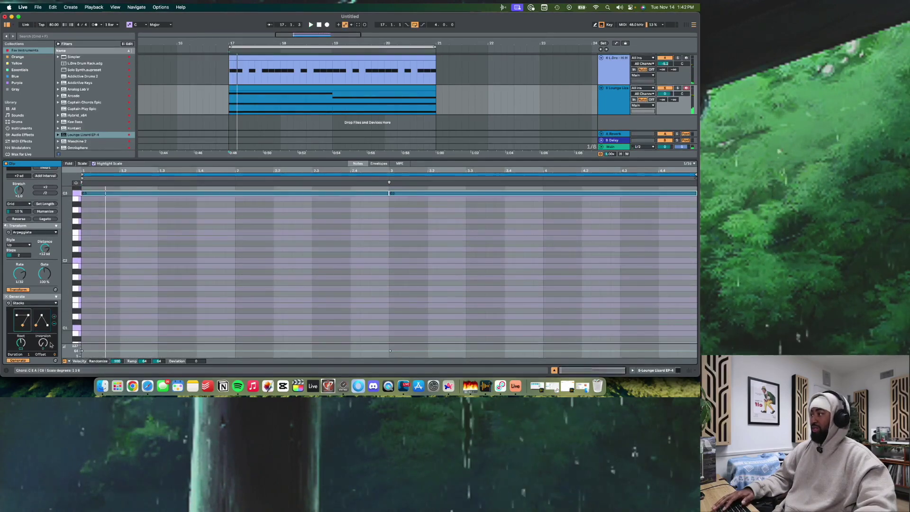
pyautogui.click(22, 313)
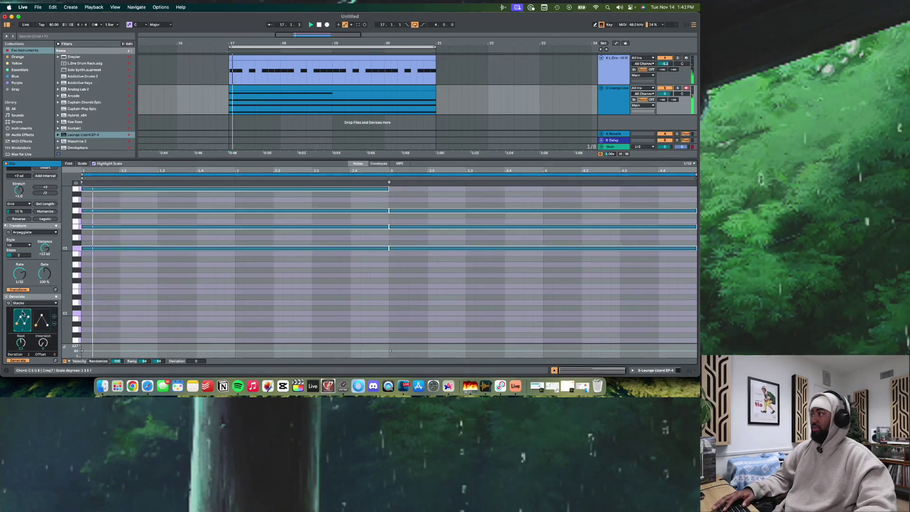
pyautogui.scroll(2, 216, 301)
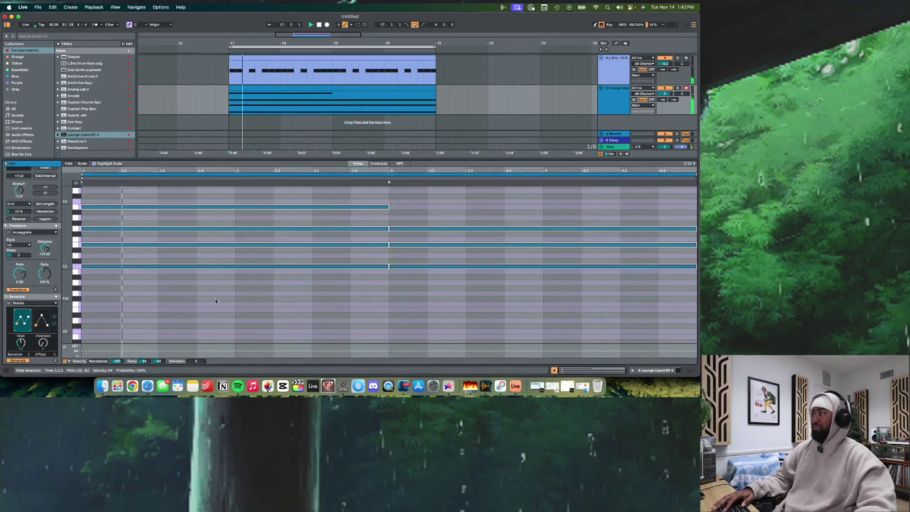
pyautogui.press('space')
# - Set the second stacked chord to Cmaj7
pyautogui.scroll(1, 48, 332)
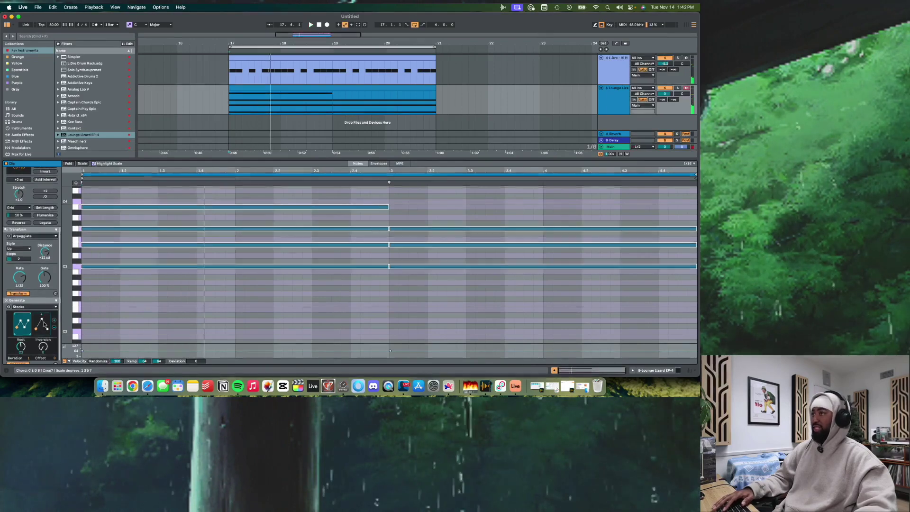
pyautogui.scroll(4, 171, 290)
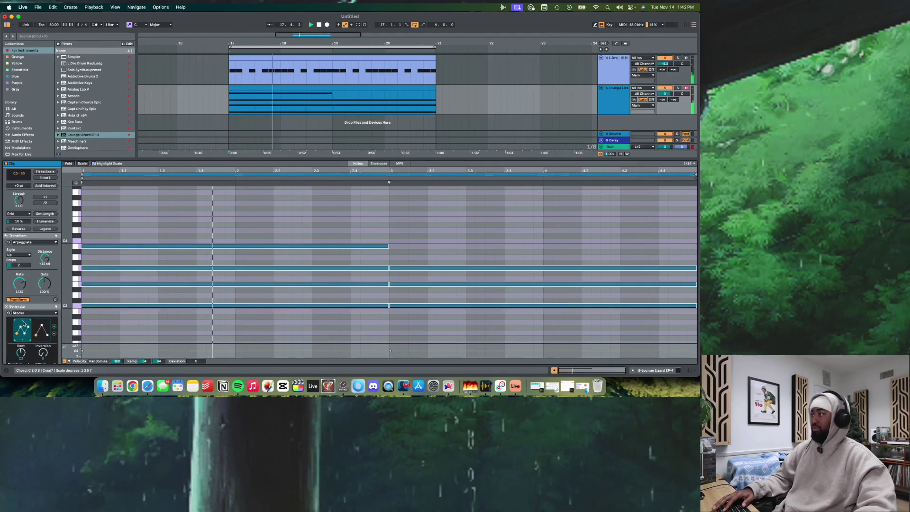
pyautogui.click(41, 323)
pyautogui.scroll(-1, 41, 327)
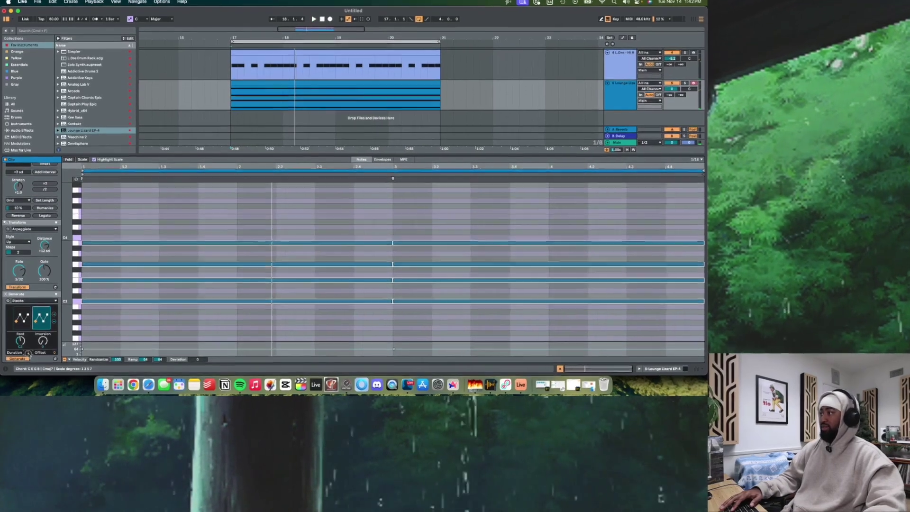
# - Shorten both stacked chords to a duration of 1/2 and set the second chord's offset to -1/2
pyautogui.moveTo(28, 352); pyautogui.dragTo(28, 352)
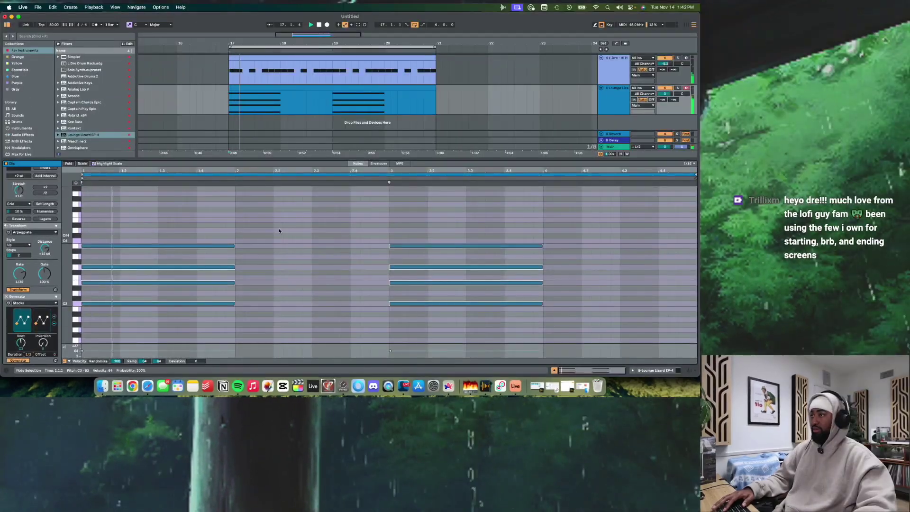
pyautogui.moveTo(386, 211); pyautogui.dragTo(446, 285)
pyautogui.moveTo(413, 230); pyautogui.dragTo(424, 334)
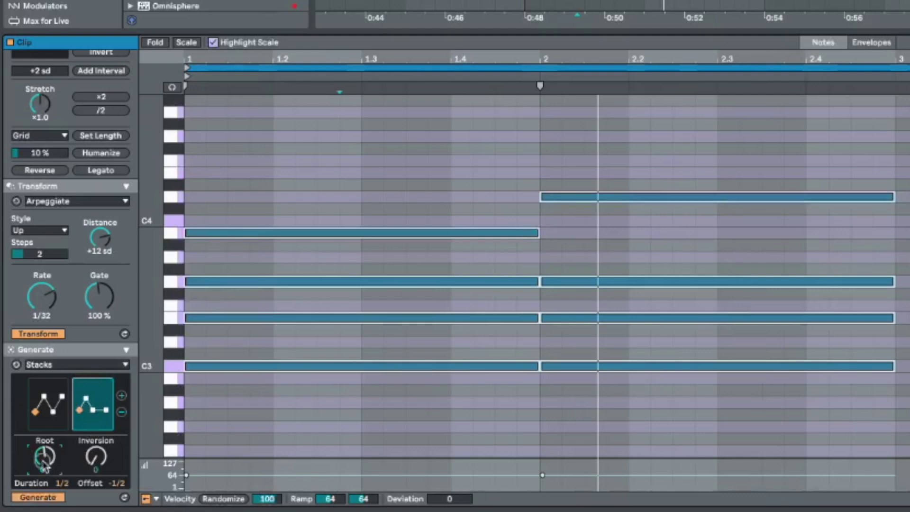
# - Extend the Stacks generator to four chords and lower the second chord's root to A
pyautogui.scroll(-4, 44, 464)
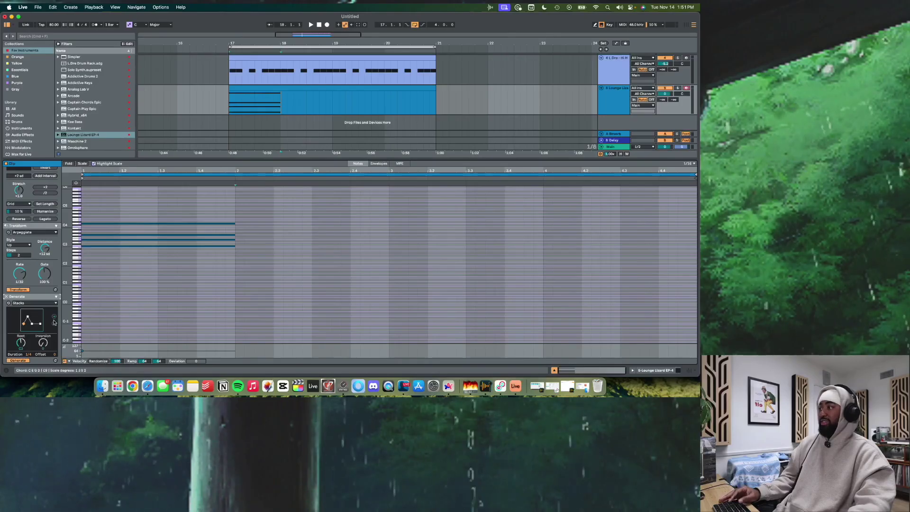
pyautogui.click(53, 318)
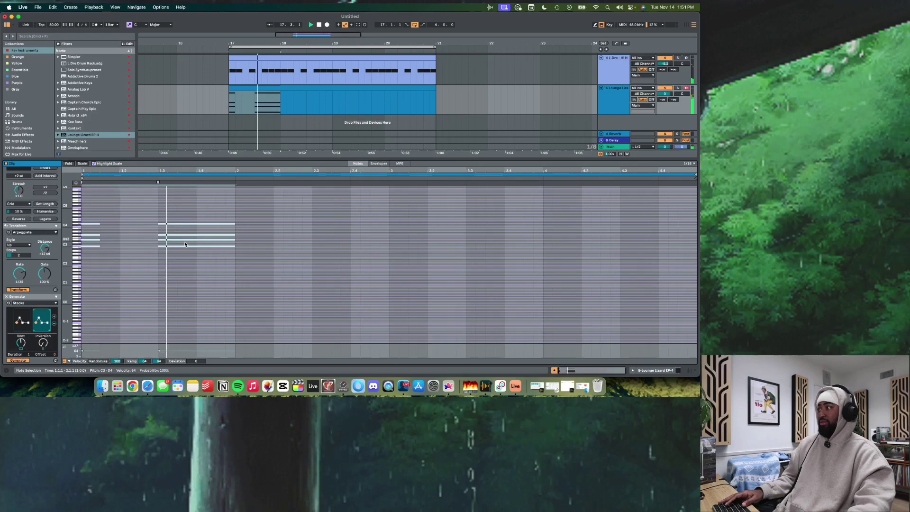
pyautogui.click(54, 318)
pyautogui.click(55, 316)
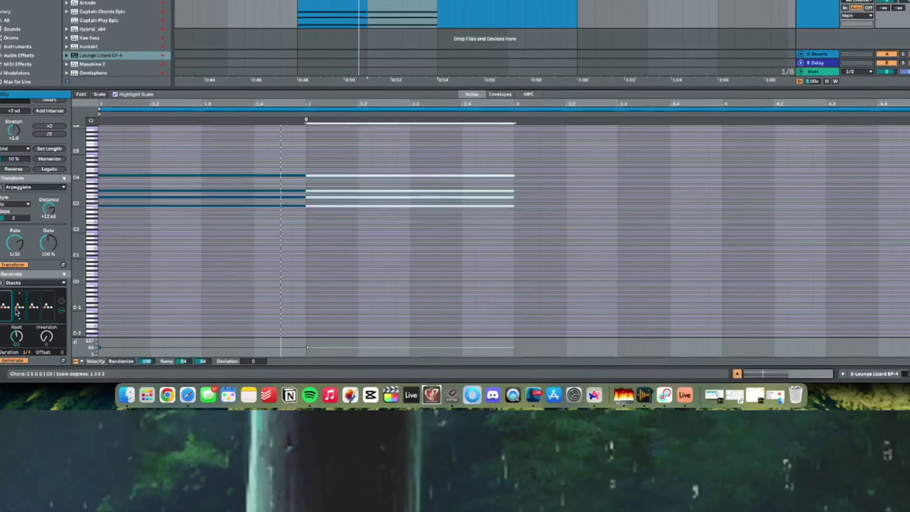
pyautogui.click(23, 321)
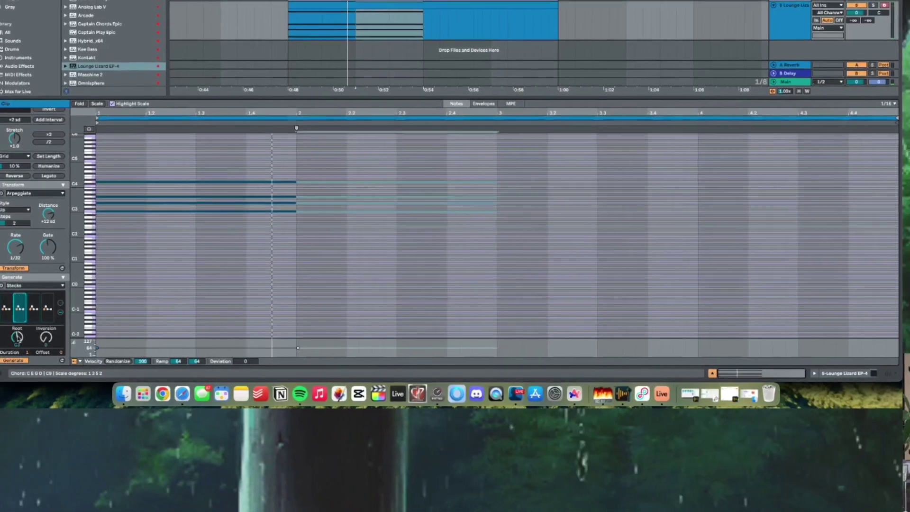
pyautogui.moveTo(17, 338); pyautogui.dragTo(18, 339)
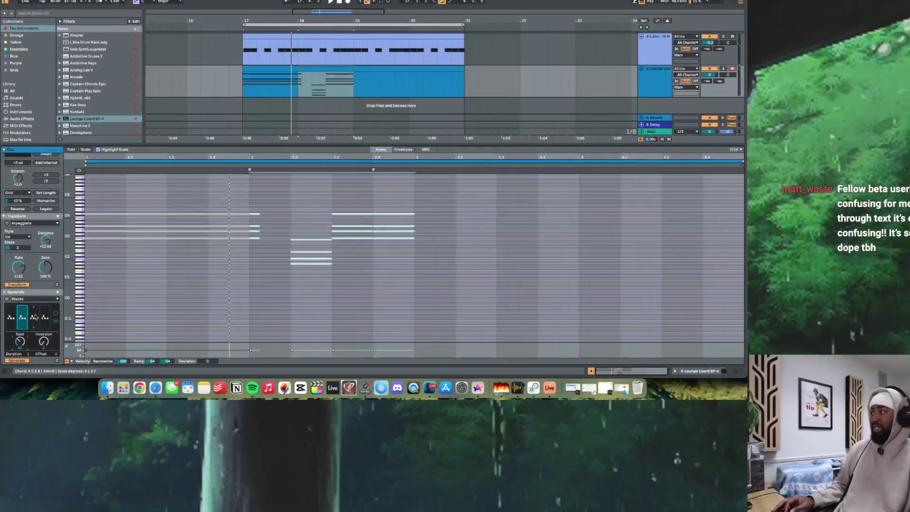
# - Remove the surplus chords from the end of the stack and play the loop
pyautogui.click(45, 319)
pyautogui.click(56, 321)
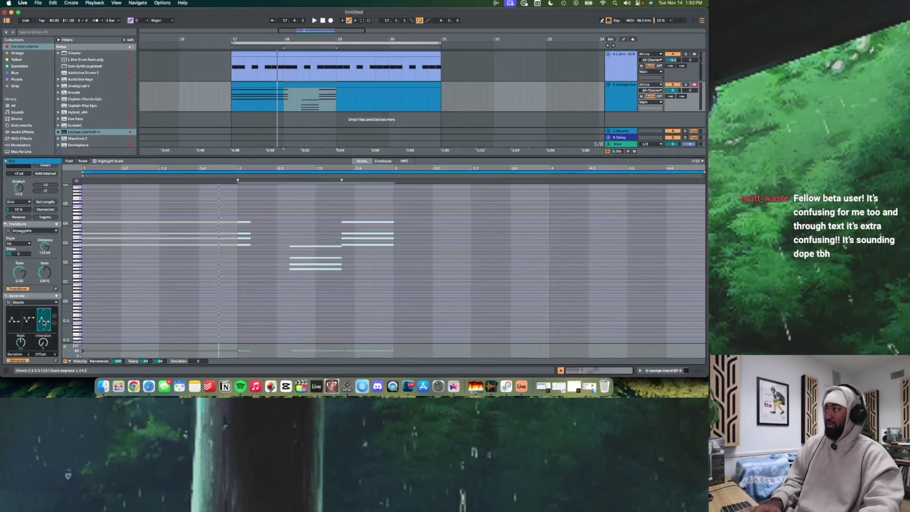
pyautogui.click(55, 321)
pyautogui.click(55, 321)
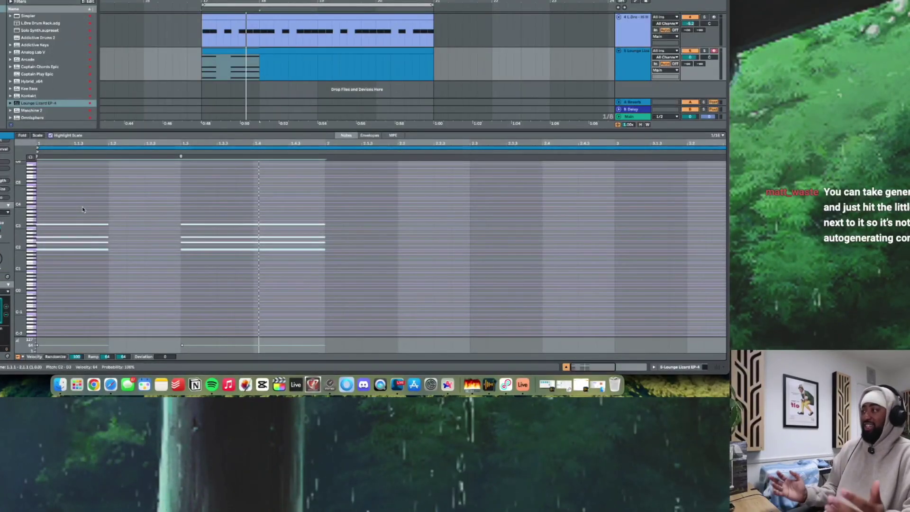
pyautogui.press('space')
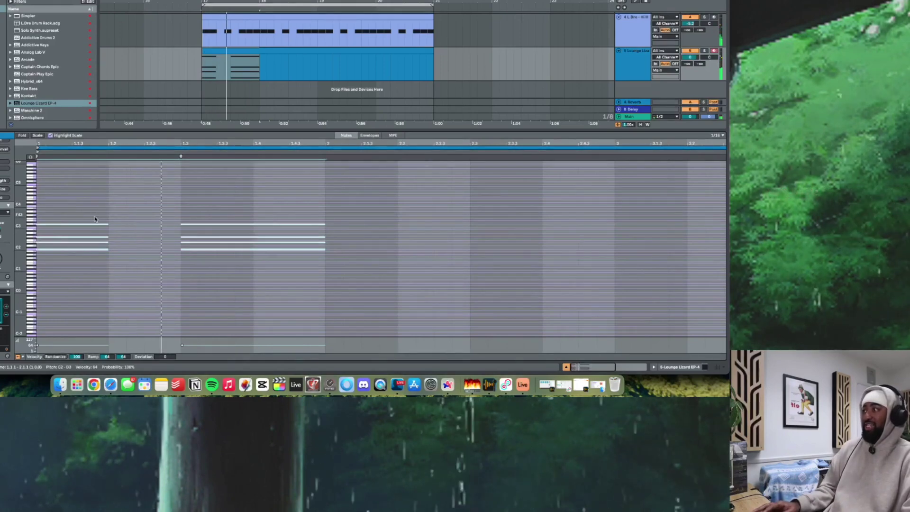
# - Undo the recent stack edits back to a single one-bar chord on C3
pyautogui.press('super+z')
pyautogui.press('super+z')
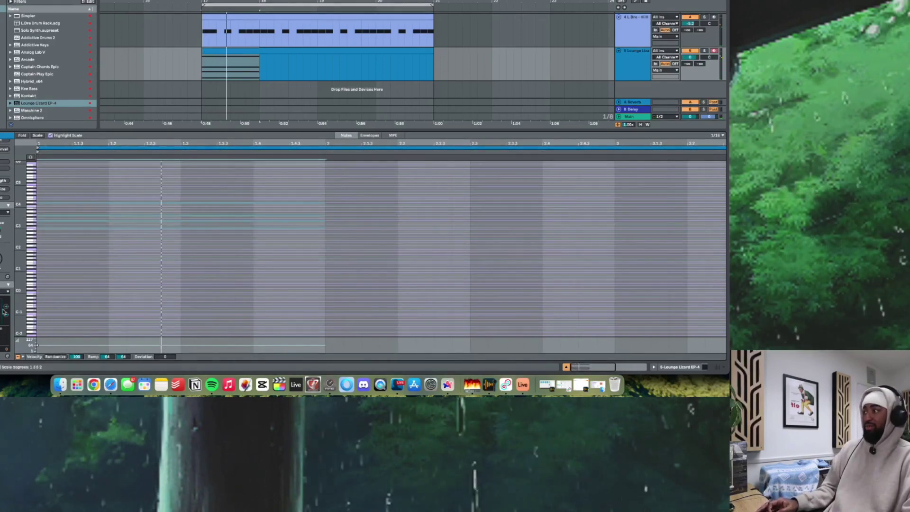
pyautogui.press('super+z')
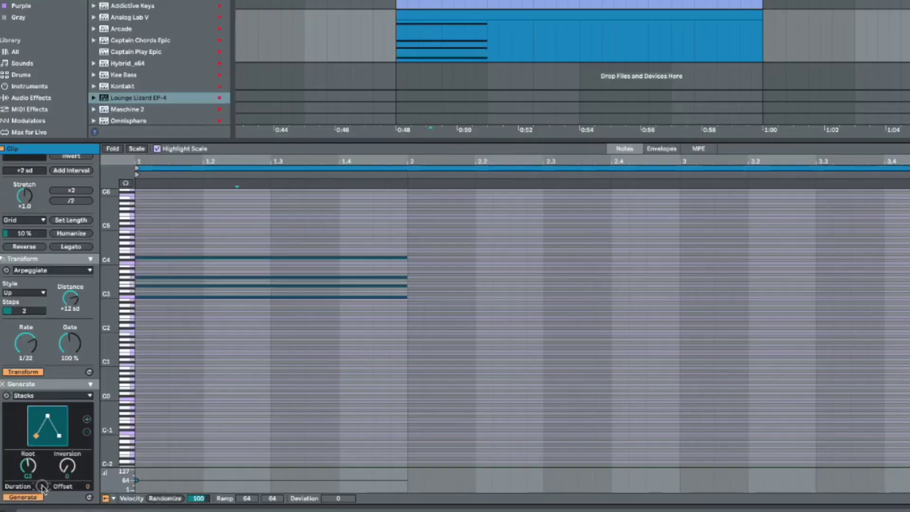
# - Set the stacked chord's duration to 7/8 and delete all chord notes from the clip
pyautogui.moveTo(29, 356); pyautogui.dragTo(28, 354)
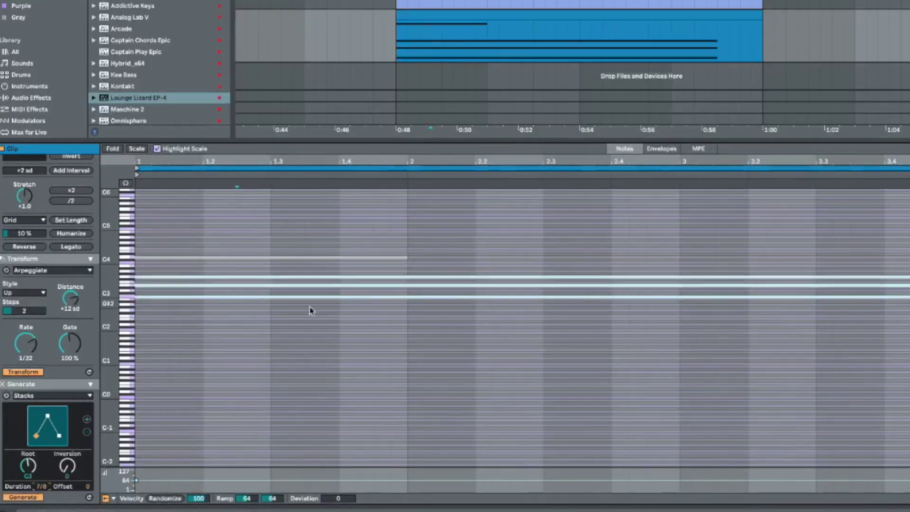
pyautogui.press('Delete')
pyautogui.scroll(3, 326, 350)
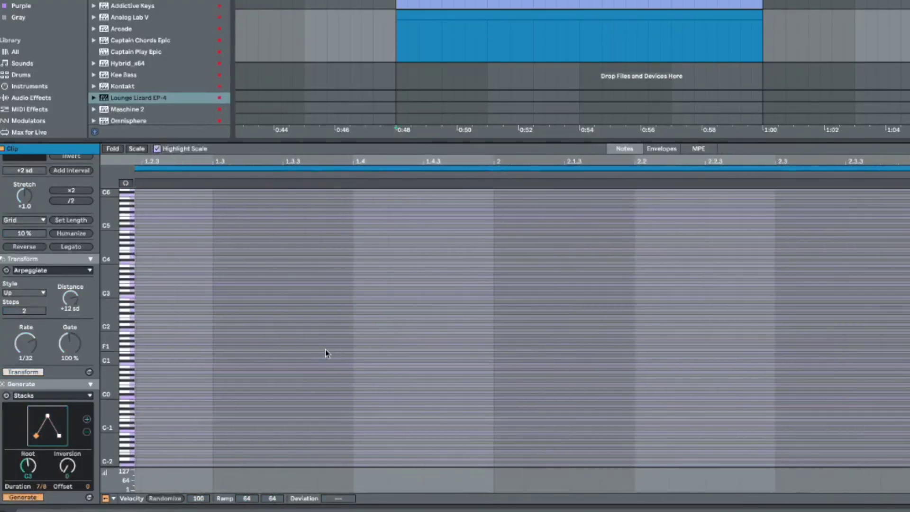
pyautogui.hscroll(-3, 326, 350)
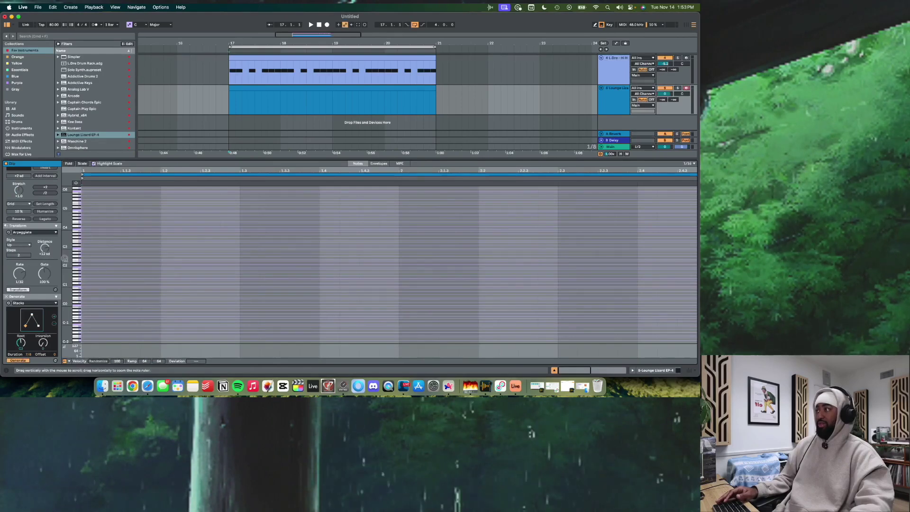
pyautogui.moveTo(64, 258); pyautogui.dragTo(199, 246)
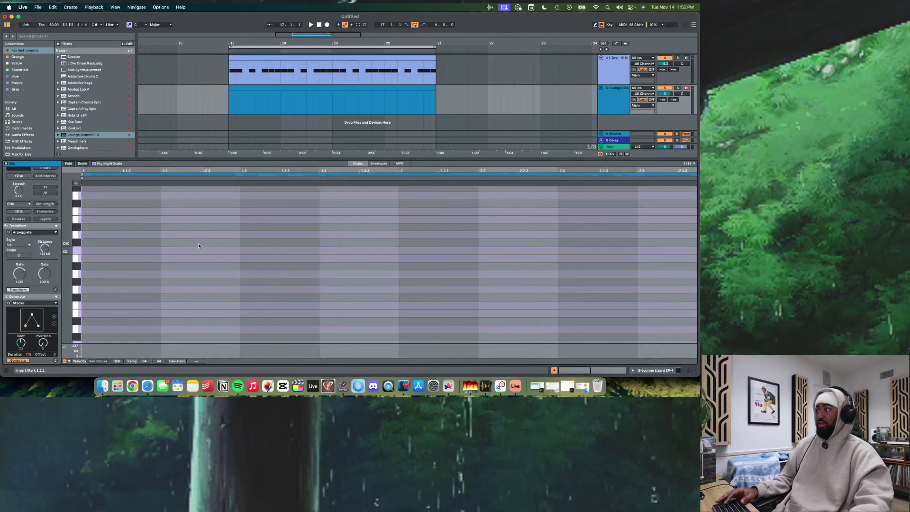
# - Generate Cmaj7 over the first two bars and Fmaj7 over the last two with the Stacks generator
pyautogui.press('space')
pyautogui.press('super+z')
pyautogui.moveTo(327, 201); pyautogui.dragTo(389, 290)
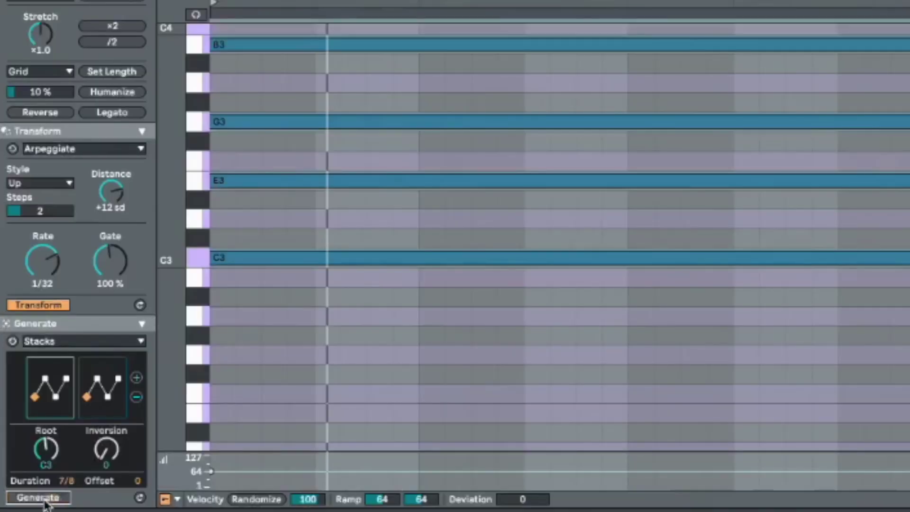
pyautogui.click(39, 497)
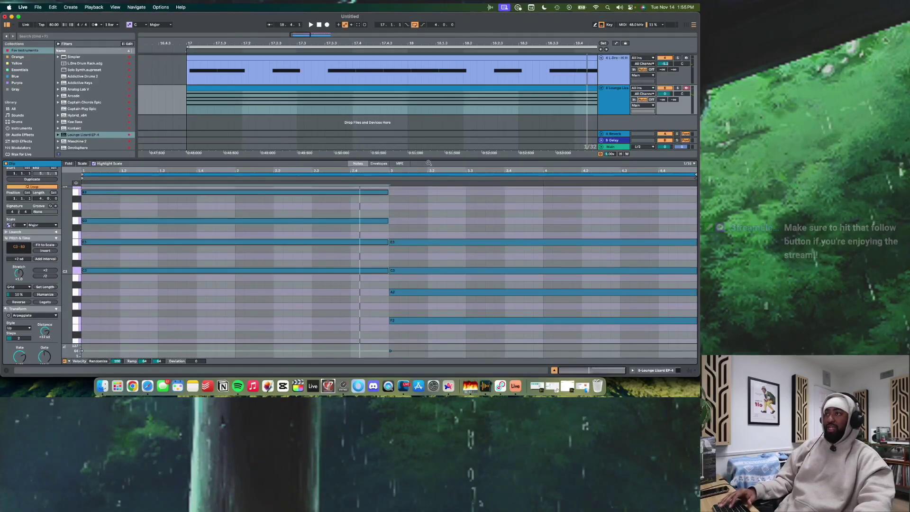
# - Solo the kick track to listen to it and open the hi-hat clip to examine its pattern
pyautogui.moveTo(429, 162); pyautogui.dragTo(429, 153)
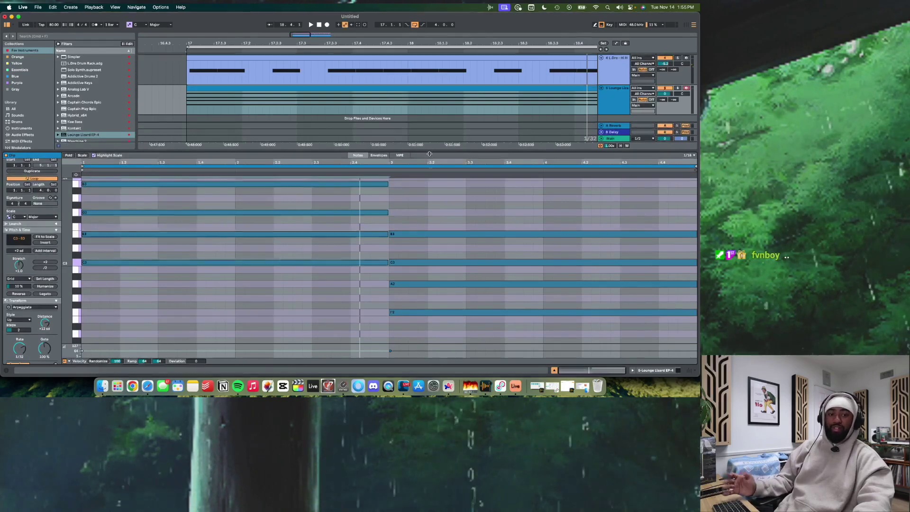
pyautogui.scroll(2, 435, 220)
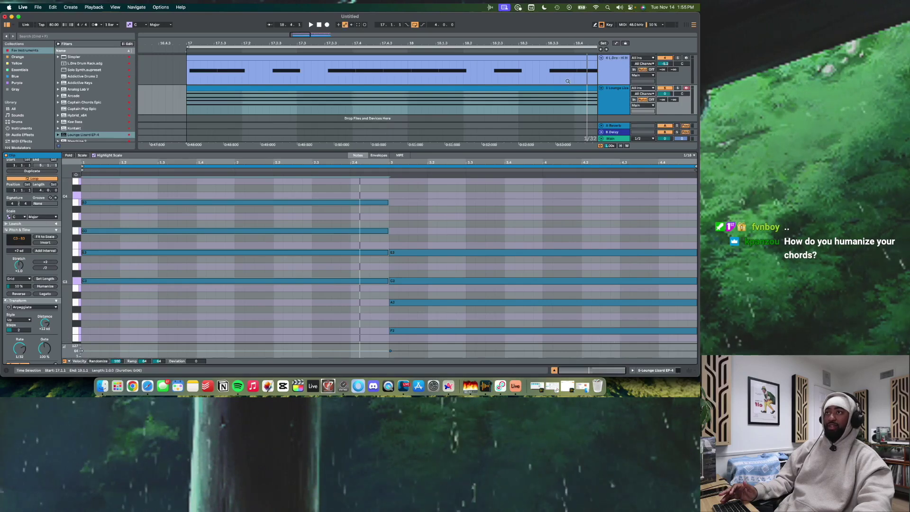
pyautogui.scroll(3, 568, 81)
pyautogui.click(609, 82)
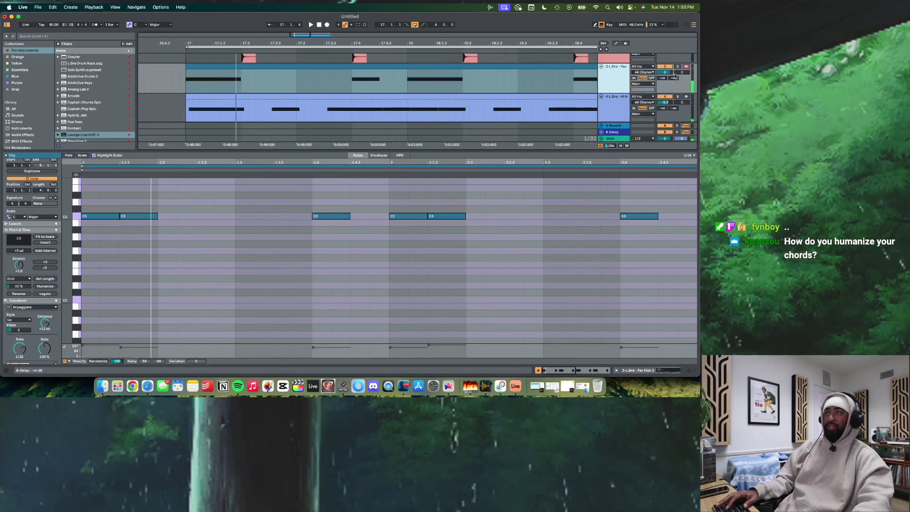
pyautogui.click(677, 67)
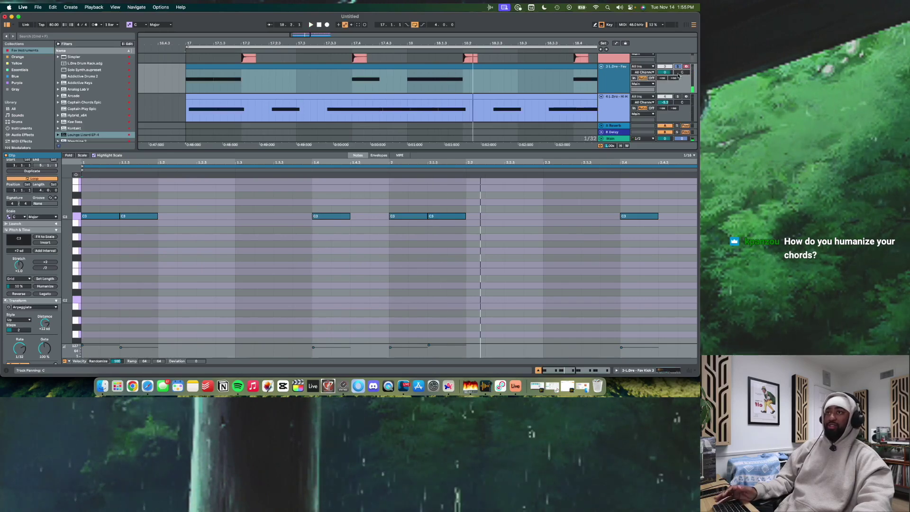
pyautogui.click(611, 105)
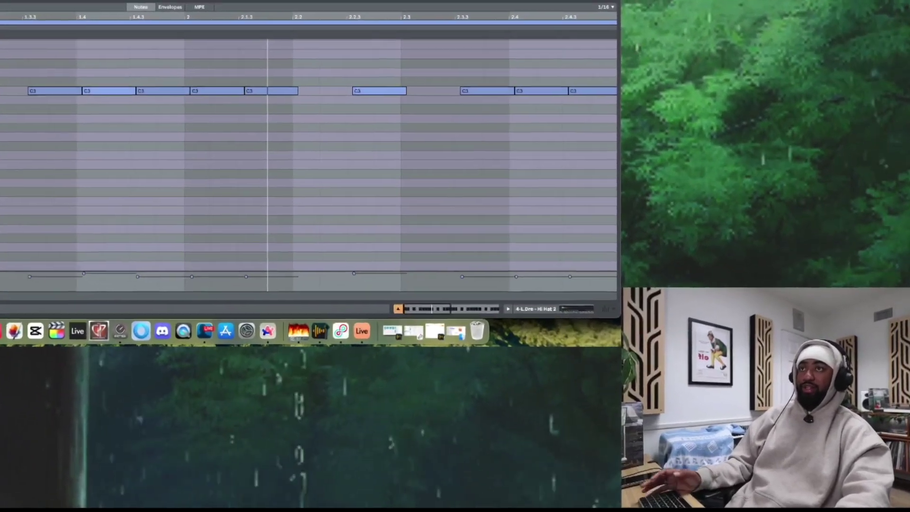
pyautogui.press('Right')
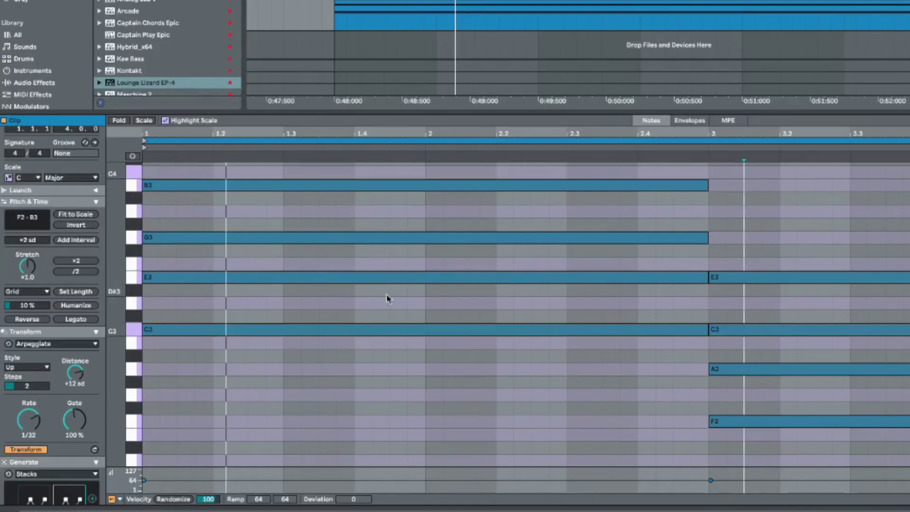
# - Humanize all notes in the electric piano chord clip with the amount raised to 100%, and play the result
pyautogui.click(389, 303)
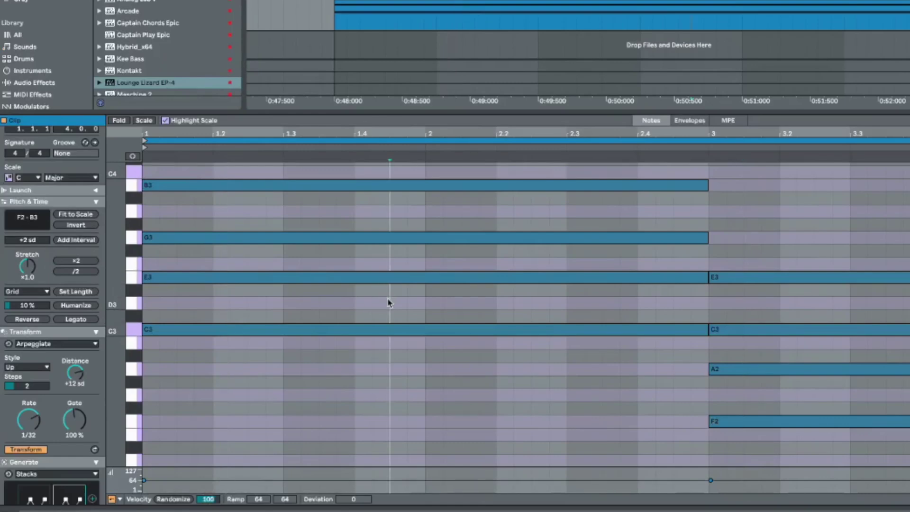
pyautogui.hotkey('ctrl', 'a')
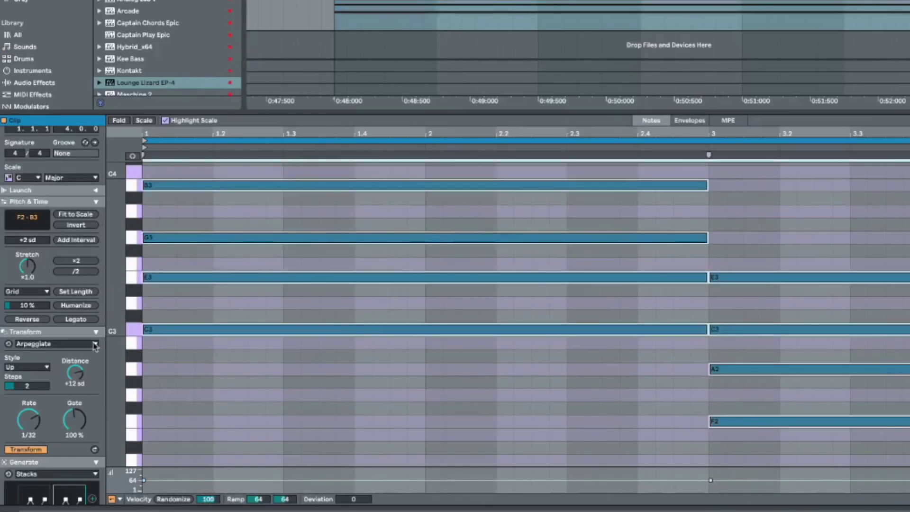
pyautogui.click(52, 281)
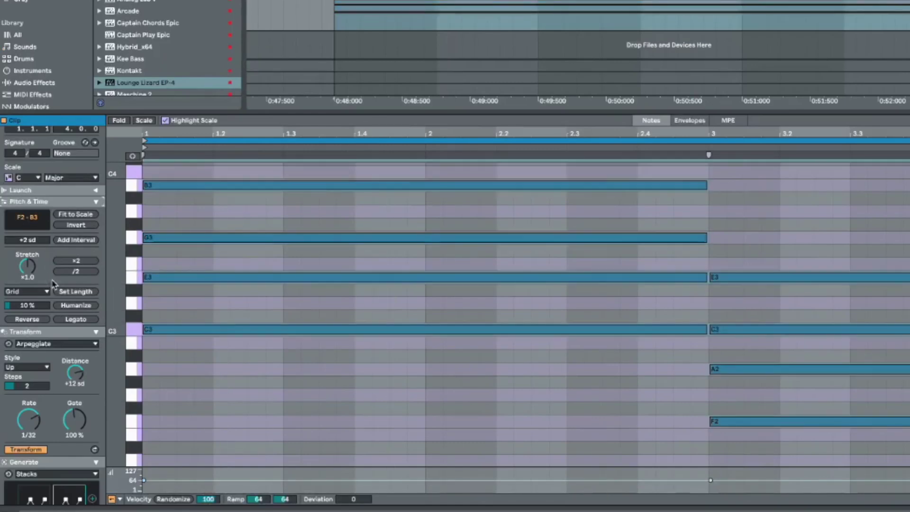
pyautogui.click(79, 307)
pyautogui.moveTo(26, 308); pyautogui.dragTo(63, 306)
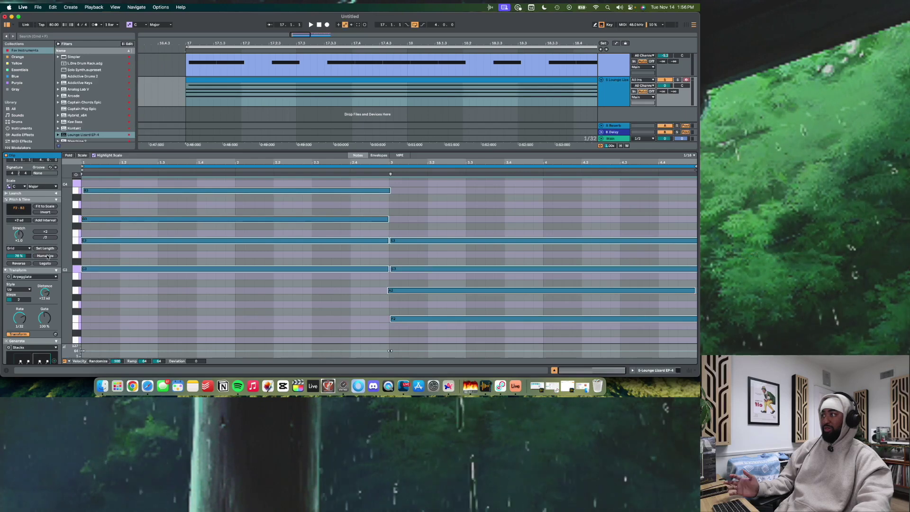
pyautogui.press('space')
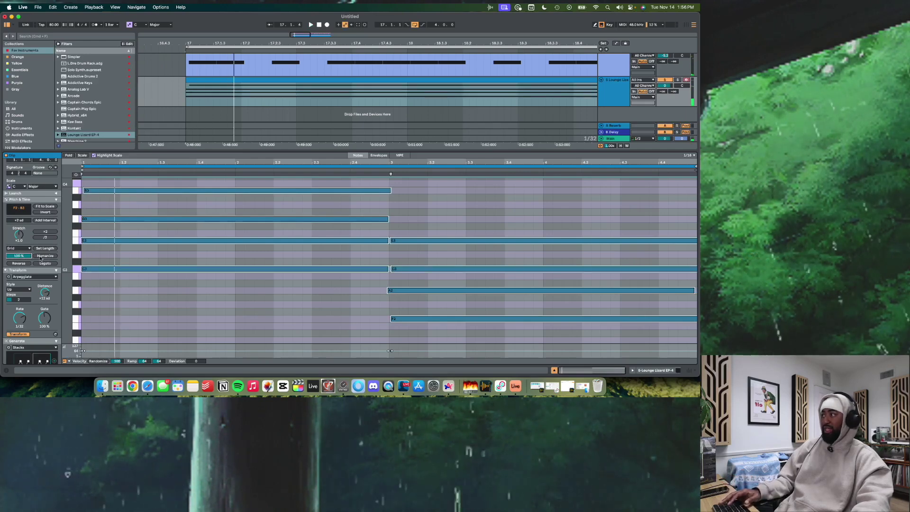
pyautogui.moveTo(23, 257); pyautogui.dragTo(42, 259)
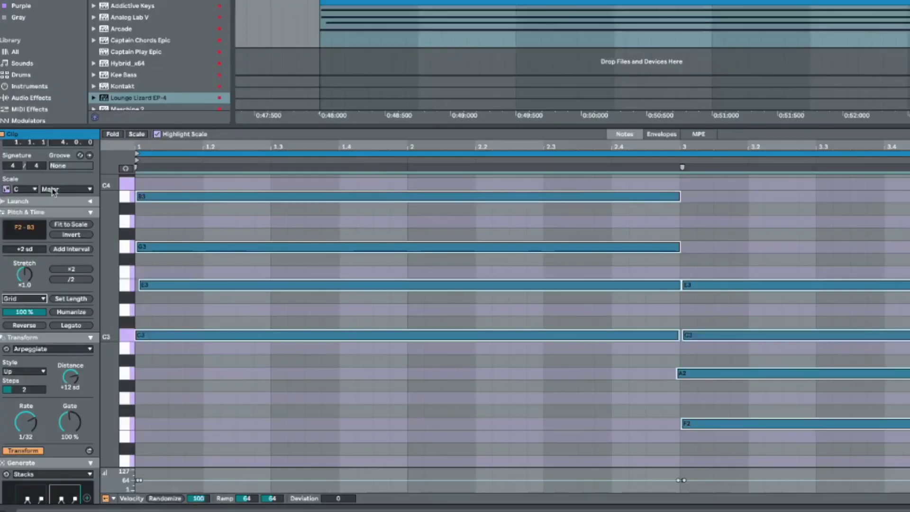
# - Change the clip's scale to F#/Gb Major and fit the selected chord notes to that scale during playback
pyautogui.click(53, 190)
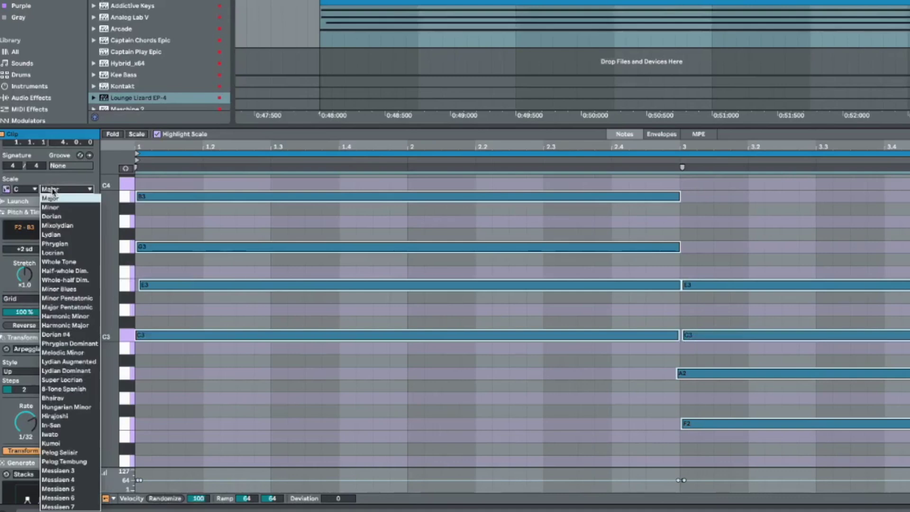
pyautogui.click(54, 199)
pyautogui.click(22, 189)
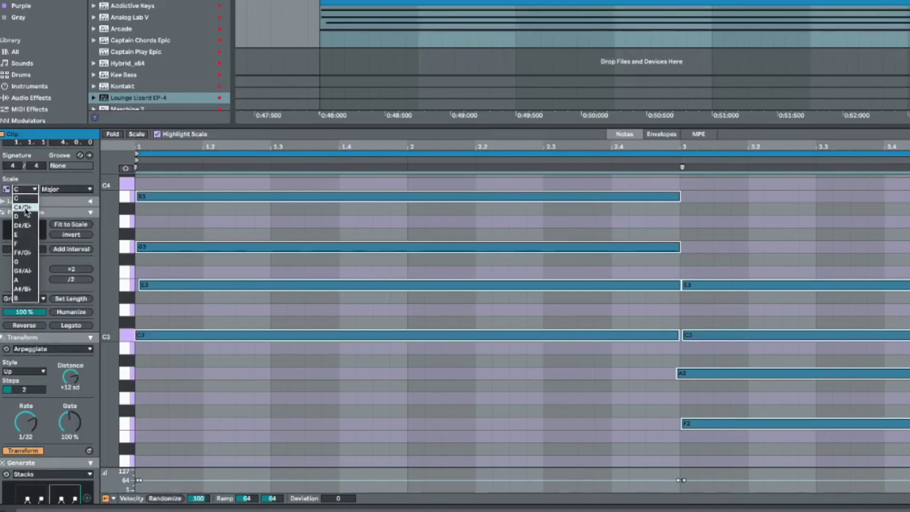
pyautogui.click(21, 254)
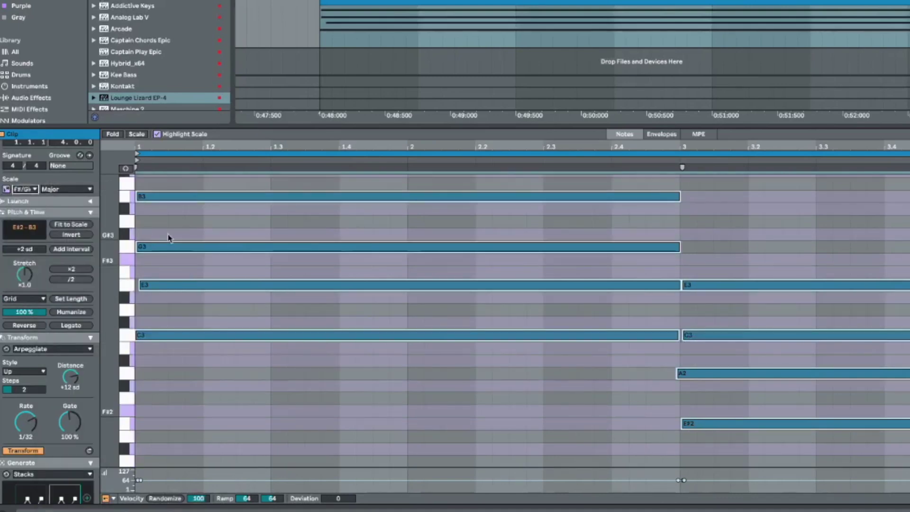
pyautogui.press('space')
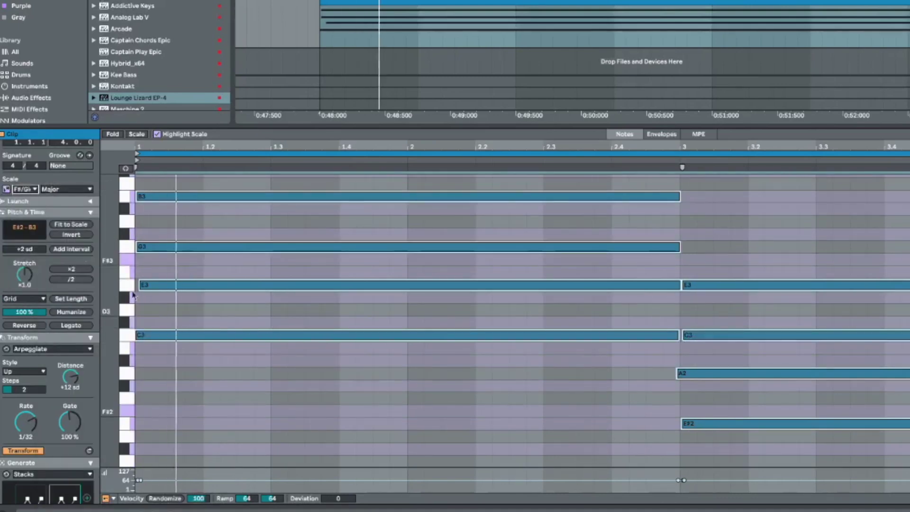
pyautogui.click(66, 227)
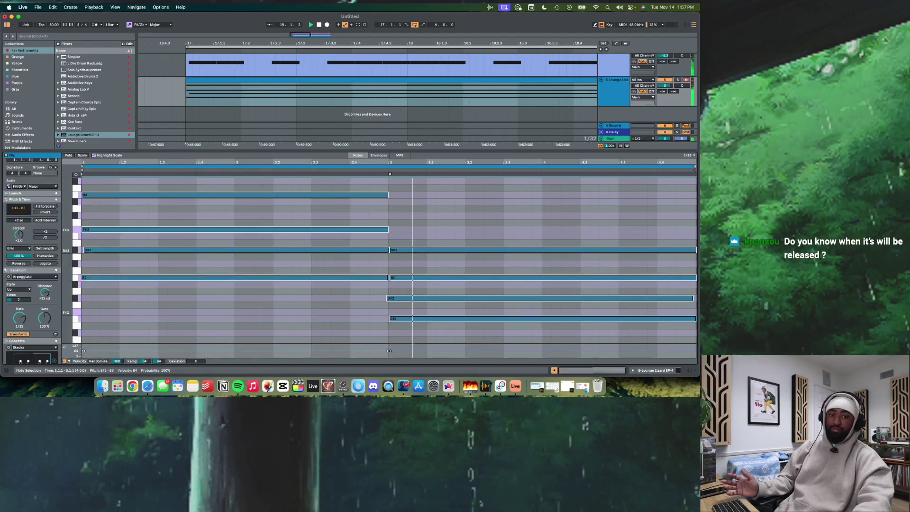
# - Set the electric piano clip's scale back to C Major, fit the selected chord notes to it, and play the result
pyautogui.scroll(-3, 280, 288)
pyautogui.scroll(5, 281, 288)
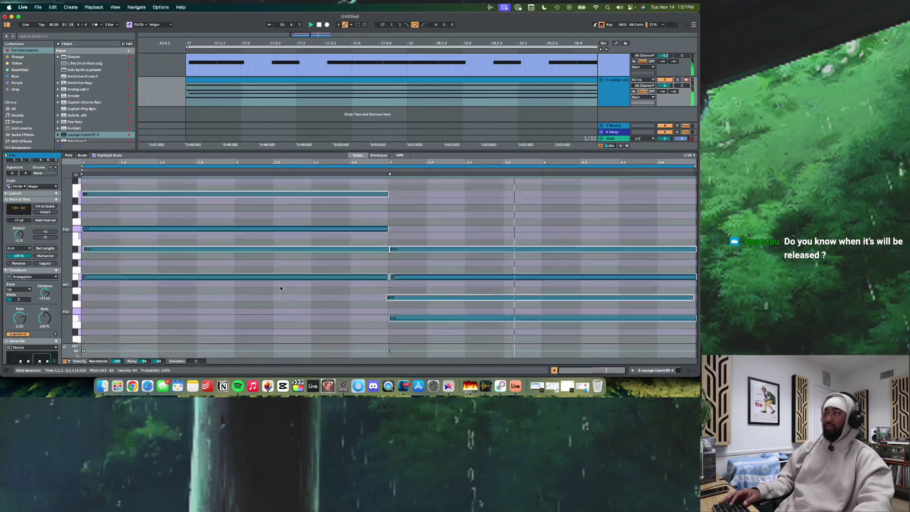
pyautogui.press('space')
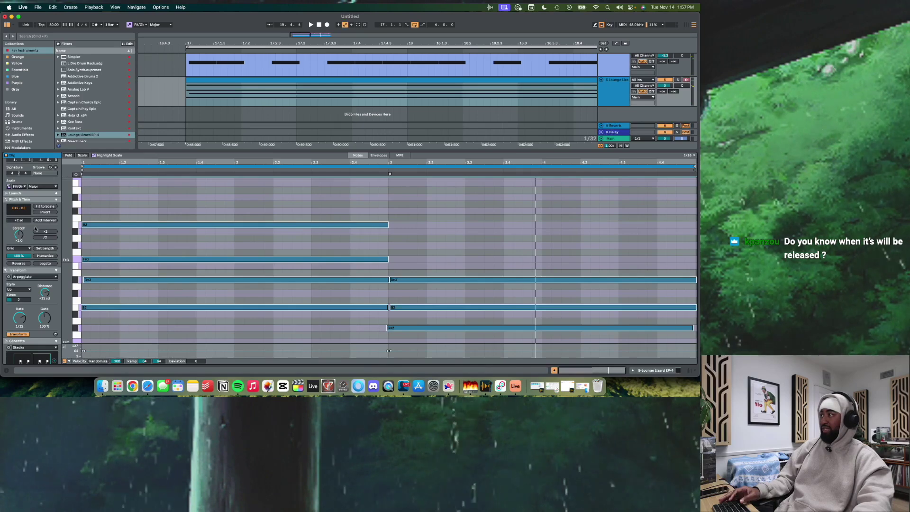
pyautogui.click(36, 243)
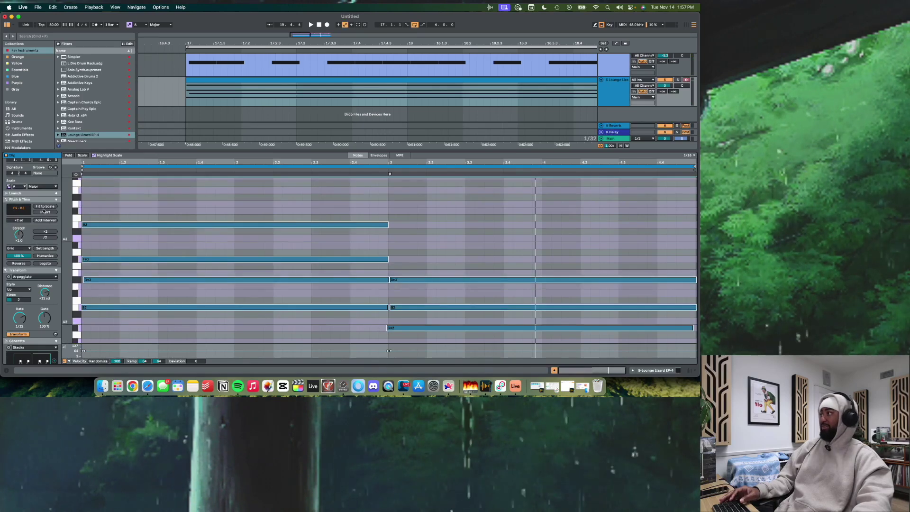
pyautogui.click(35, 186)
pyautogui.click(36, 196)
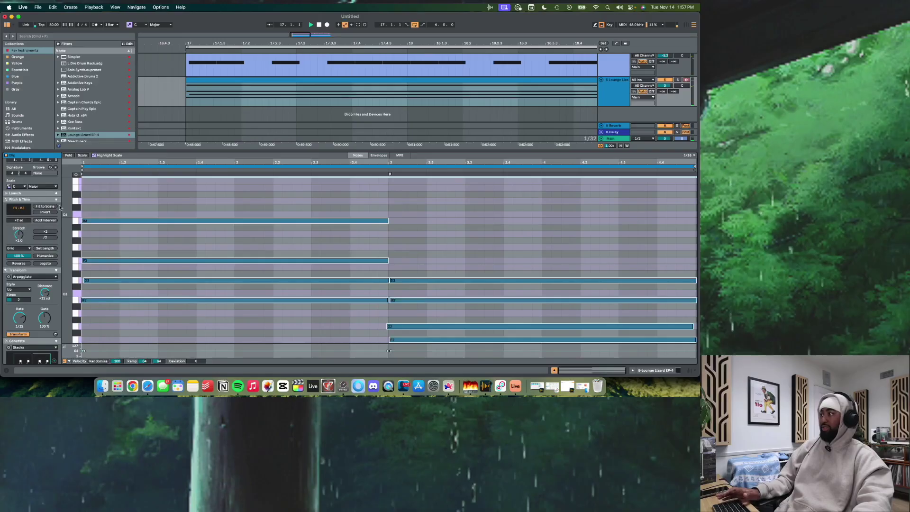
pyautogui.scroll(-1, 266, 245)
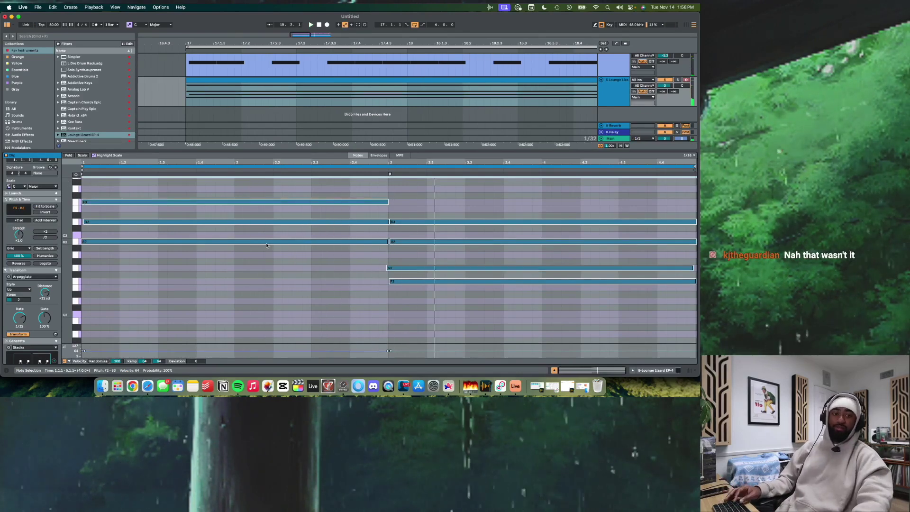
pyautogui.press('space')
pyautogui.scroll(5, 209, 242)
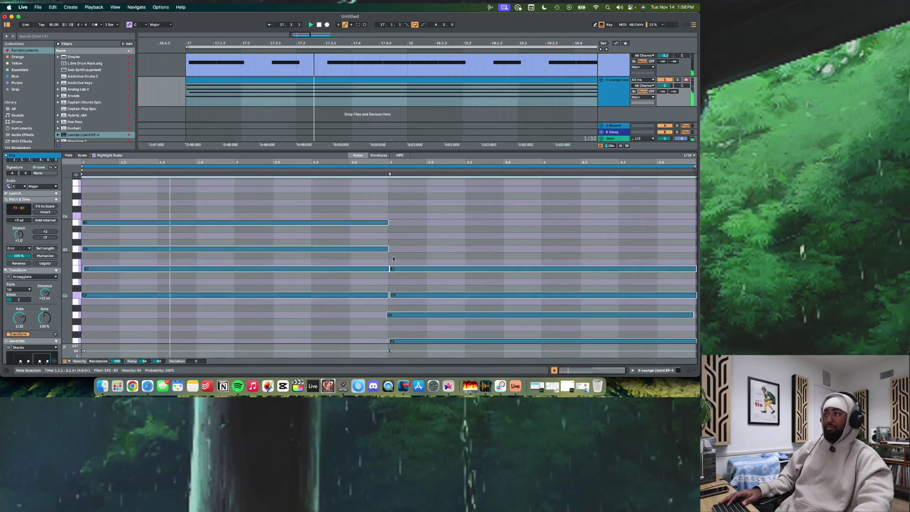
# - Add a new MIDI track below the electric piano and load the Kee Bass instrument on it
pyautogui.press('super+shift+t')
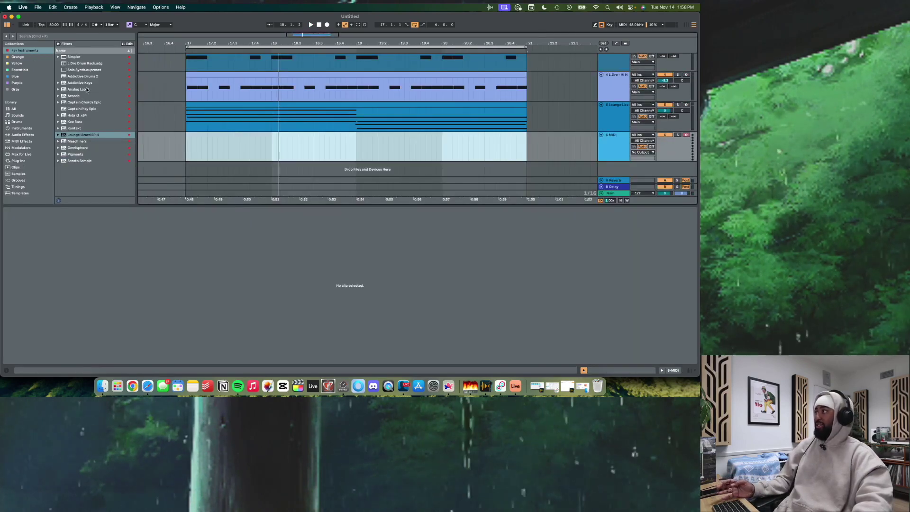
pyautogui.click(79, 122)
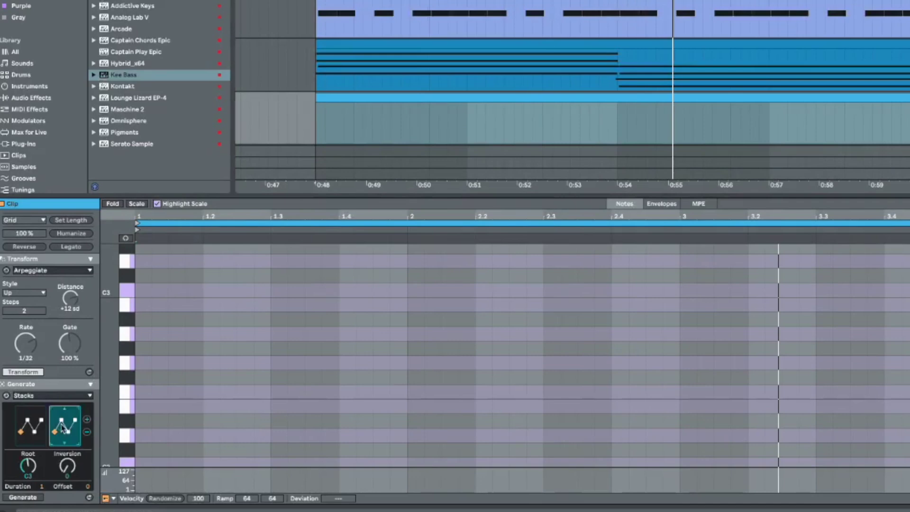
# - Generate a C3 bass pattern with the Rhythm generator set to pattern 11 and play it with the beat
pyautogui.click(40, 398)
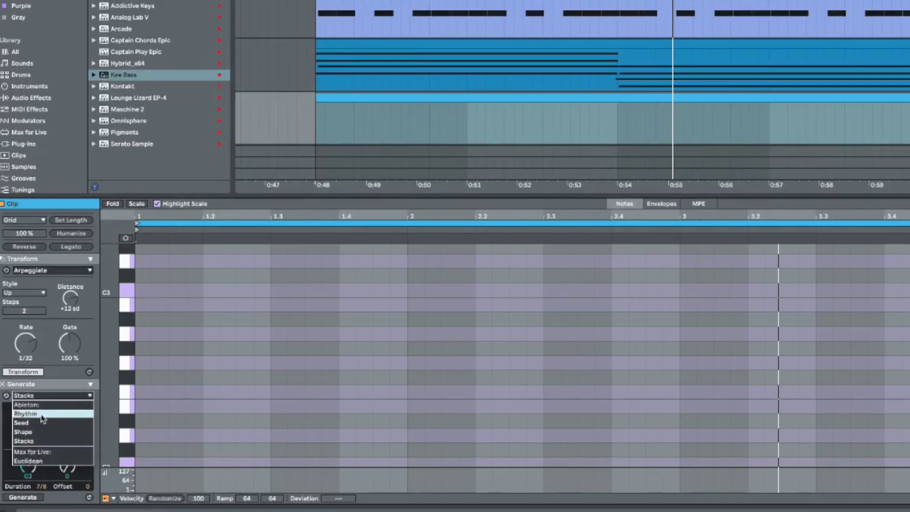
pyautogui.click(42, 414)
pyautogui.scroll(-2, 188, 430)
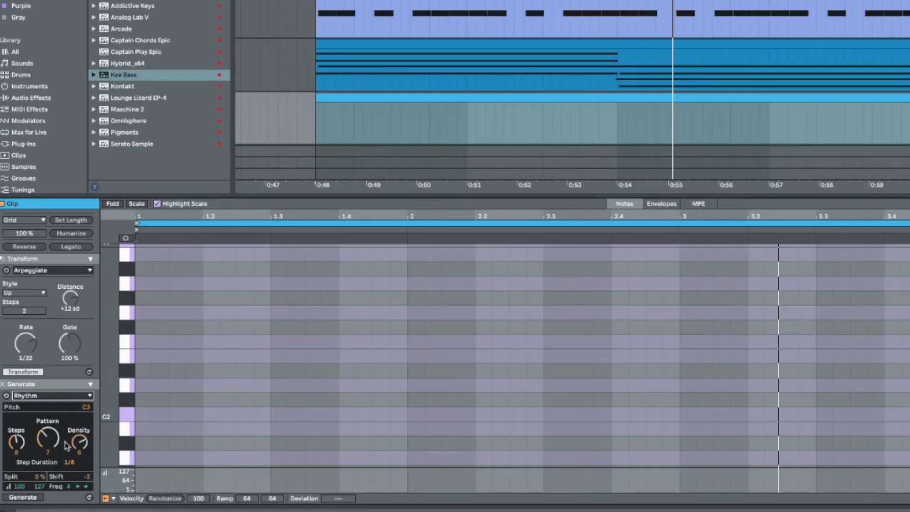
pyautogui.moveTo(46, 444); pyautogui.dragTo(47, 451)
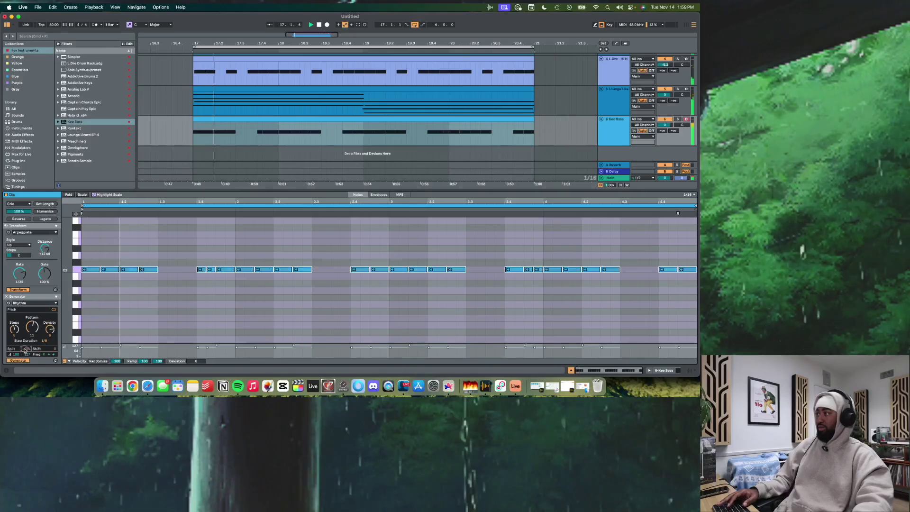
pyautogui.press('space')
pyautogui.press('space')
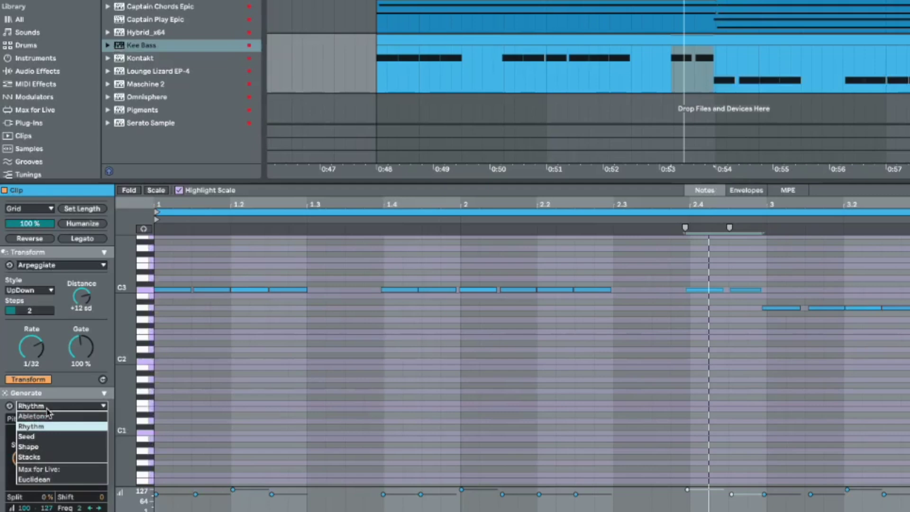
# - Look at the Shape generator for the bass clip, and fill the clip with notes from the Seed generator
pyautogui.click(28, 446)
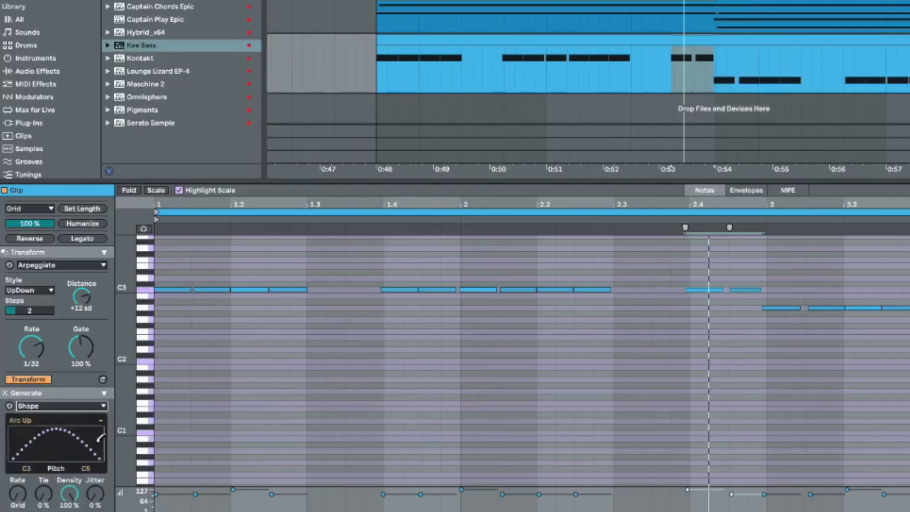
pyautogui.click(57, 408)
pyautogui.click(48, 436)
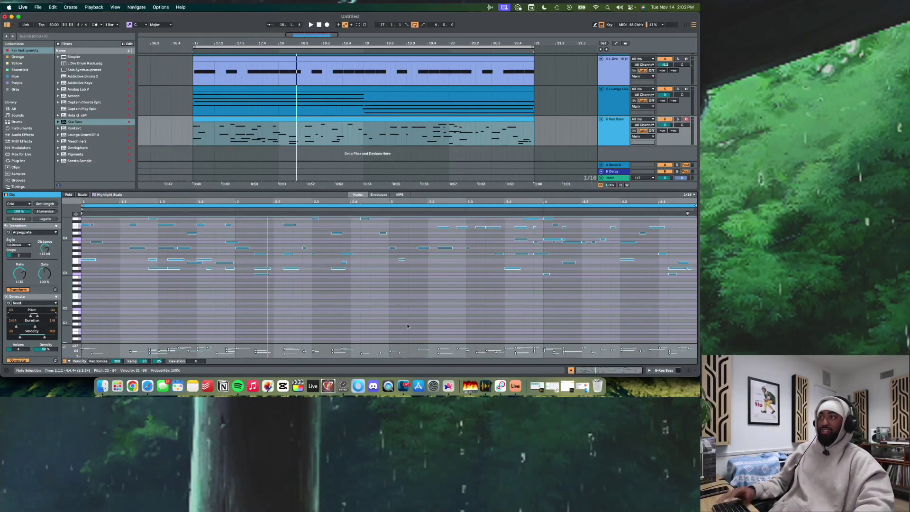
# - Replace the bass notes using the Shape generator with a custom user shape, a 1/2 rate and 63% density
pyautogui.click(324, 178)
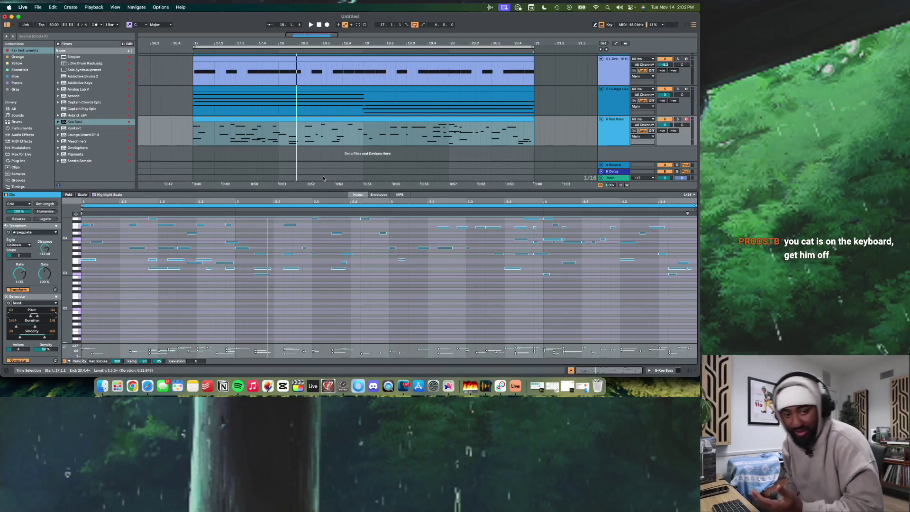
pyautogui.click(134, 291)
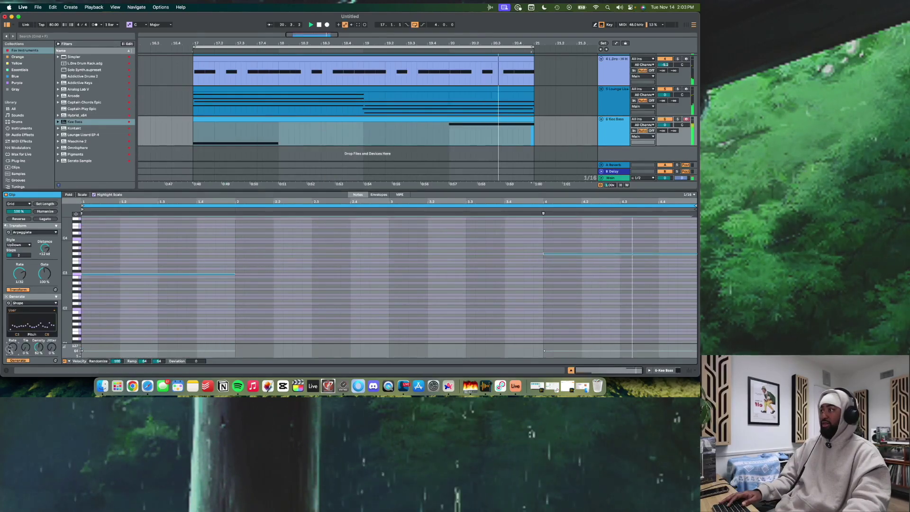
pyautogui.moveTo(9, 350); pyautogui.dragTo(9, 350)
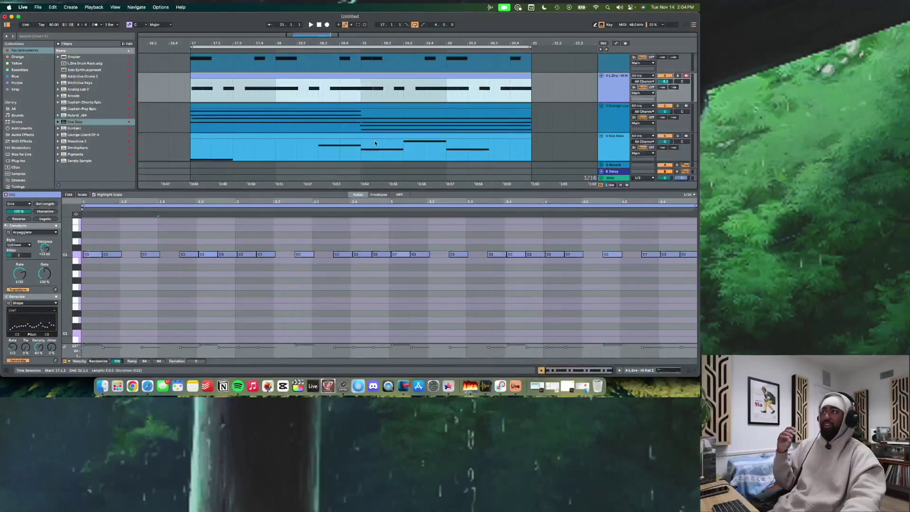
# - Replace the hi-hat clip's notes using the Rhythm generator on C3, with every step filled and a 1/6 step duration
pyautogui.click(618, 89)
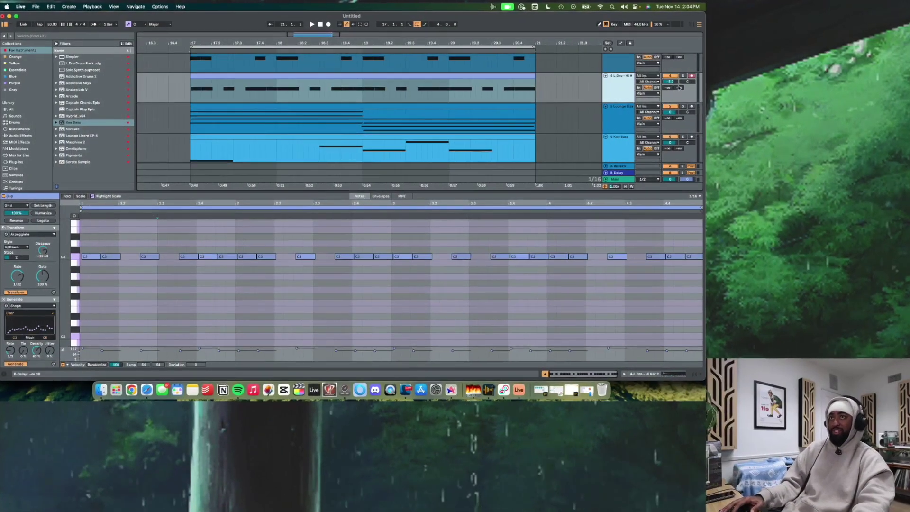
pyautogui.press('space')
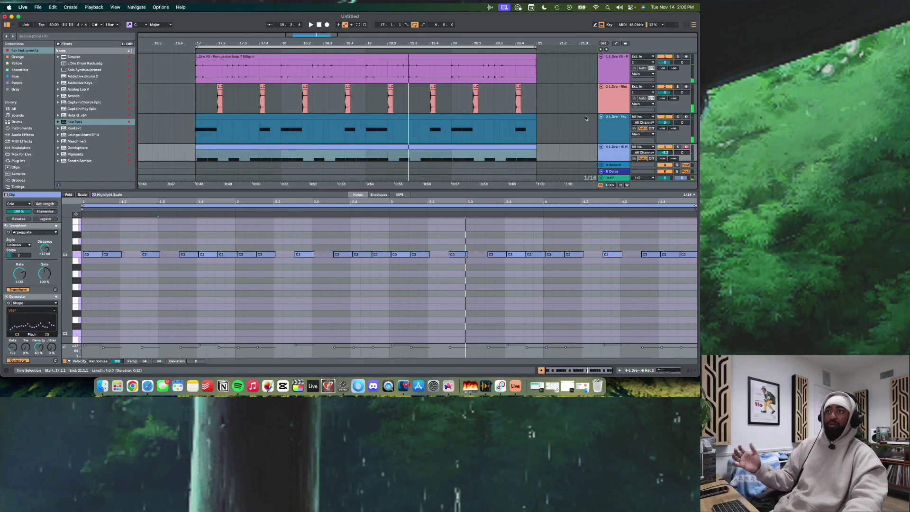
pyautogui.scroll(-5, 585, 118)
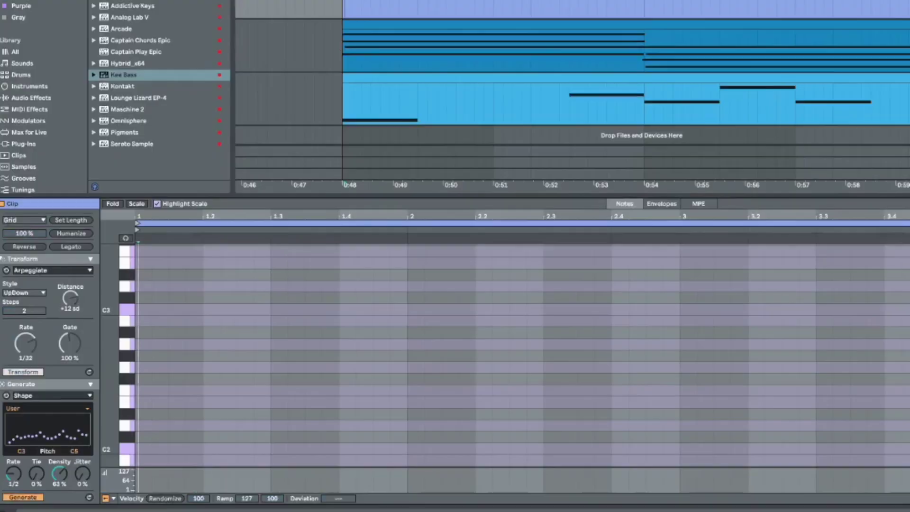
pyautogui.click(60, 395)
pyautogui.click(43, 416)
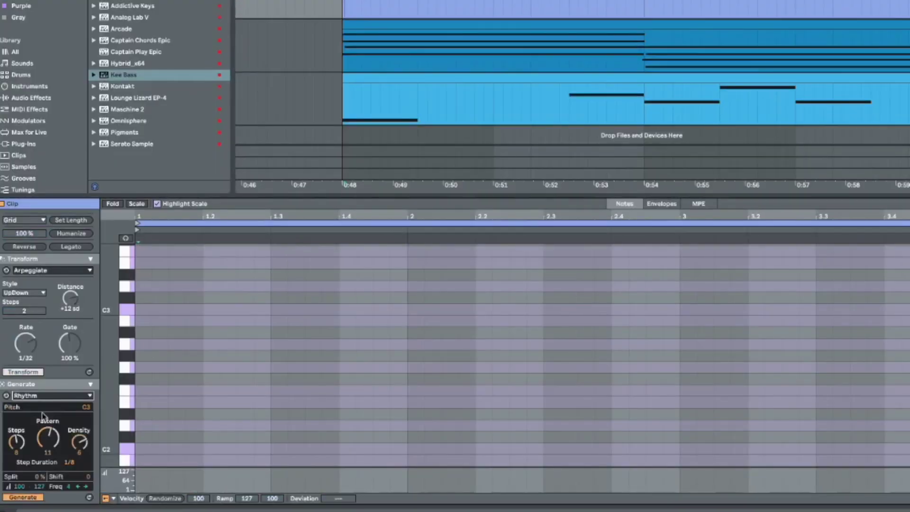
pyautogui.moveTo(78, 451); pyautogui.dragTo(78, 450)
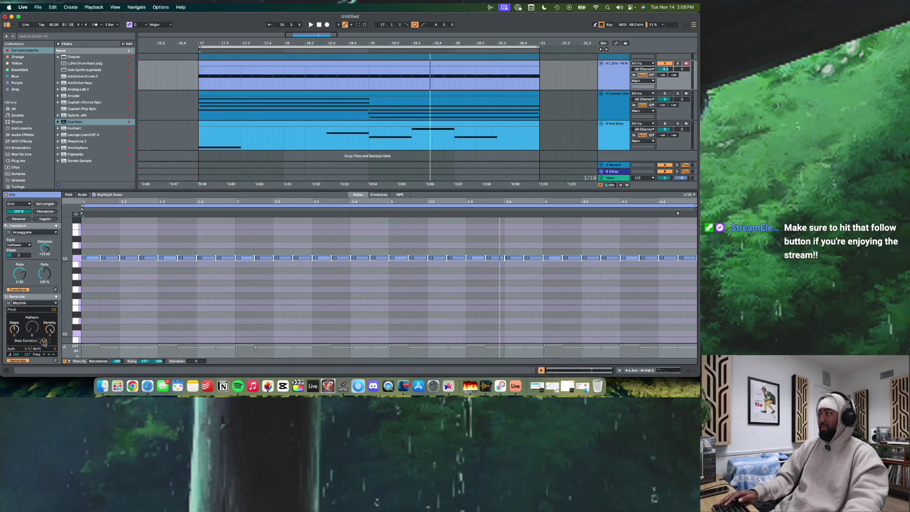
pyautogui.press('Up')
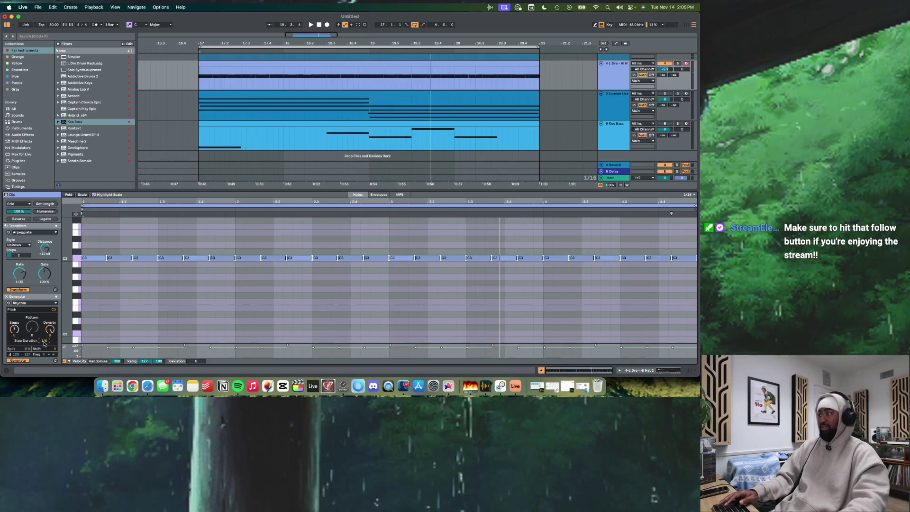
# - Swap the hi-hat sample through similar sounds during playback until the Stick Bluesbreak sample is loaded
pyautogui.scroll(-3, 44, 343)
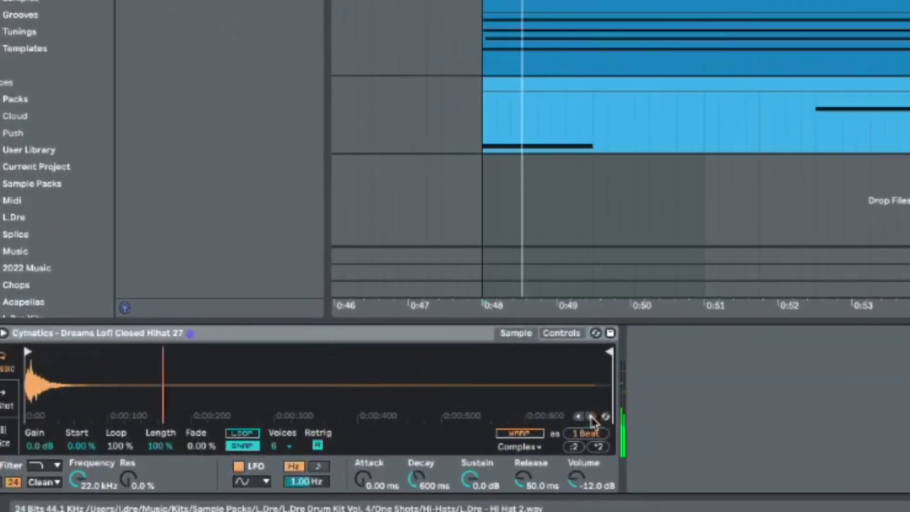
pyautogui.click(591, 417)
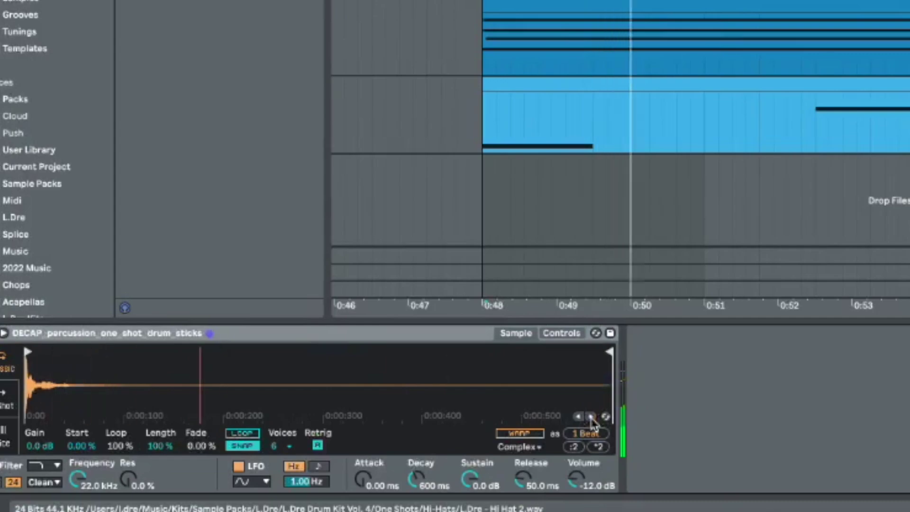
pyautogui.click(592, 417)
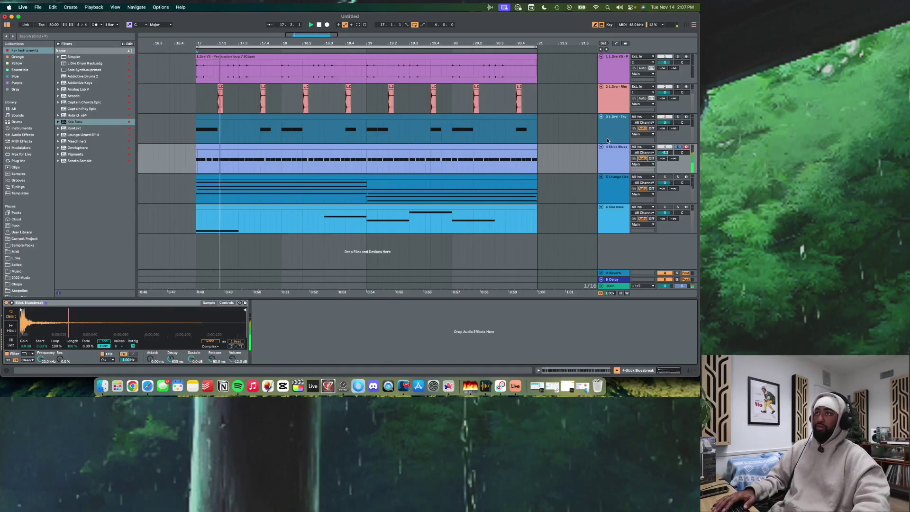
# - Add a MIDI track below the hi-hats and load the Rhodes Amin11-BMaj9-Gbmin9 (74bpm) sample from Sample Packs in slice mode
pyautogui.click(611, 163)
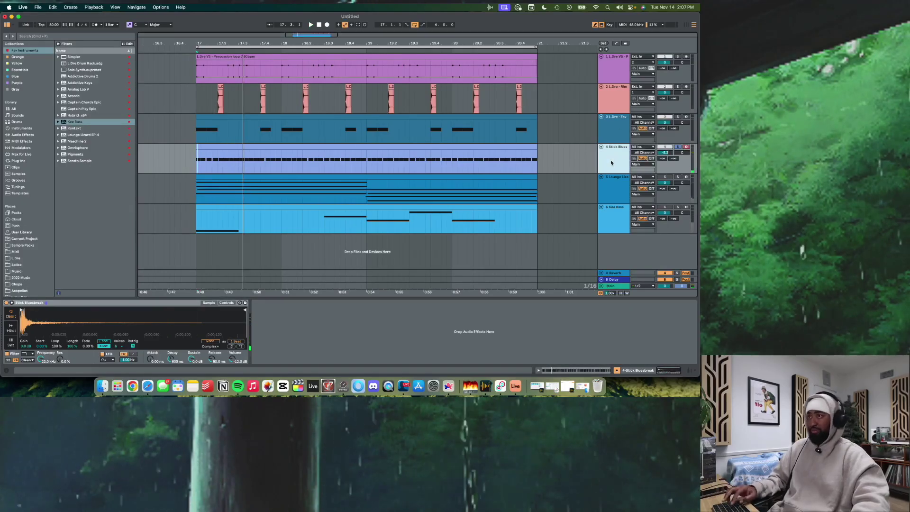
pyautogui.press('super+shift+t')
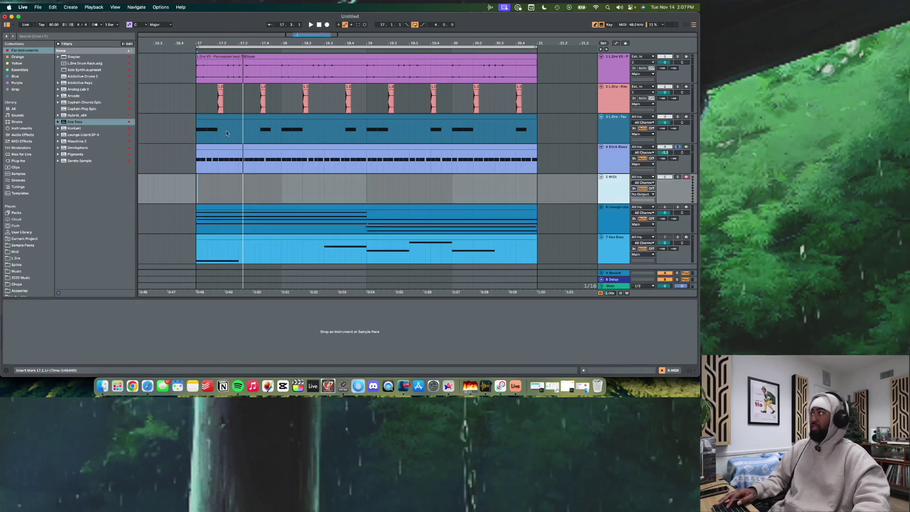
pyautogui.click(17, 82)
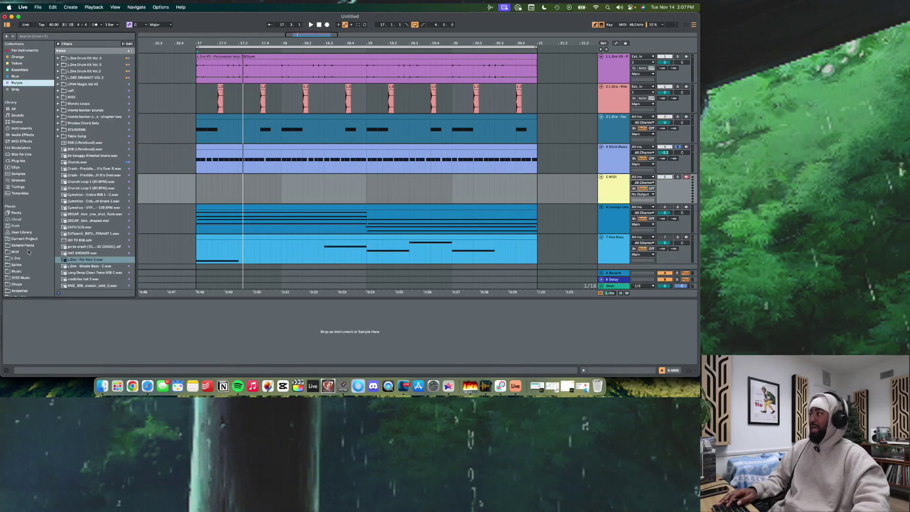
pyautogui.scroll(-2, 28, 252)
pyautogui.click(22, 232)
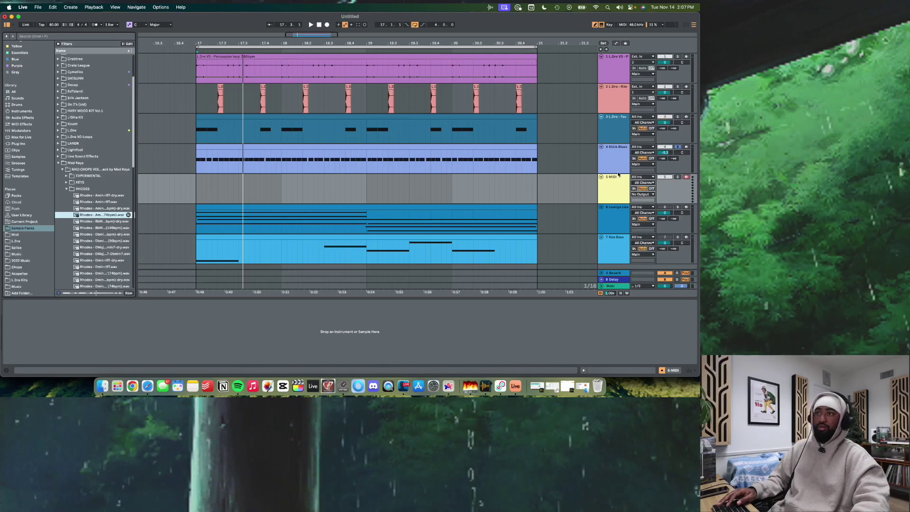
pyautogui.click(611, 195)
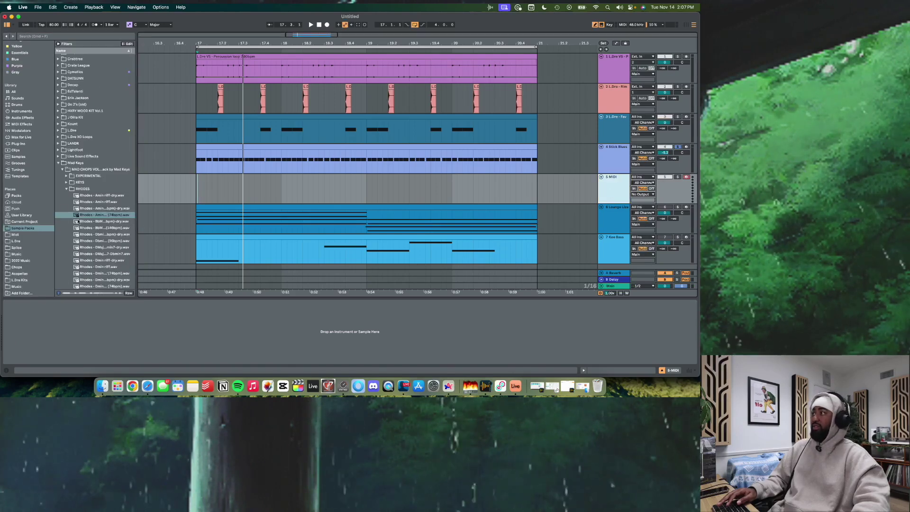
pyautogui.moveTo(84, 315); pyautogui.dragTo(84, 314)
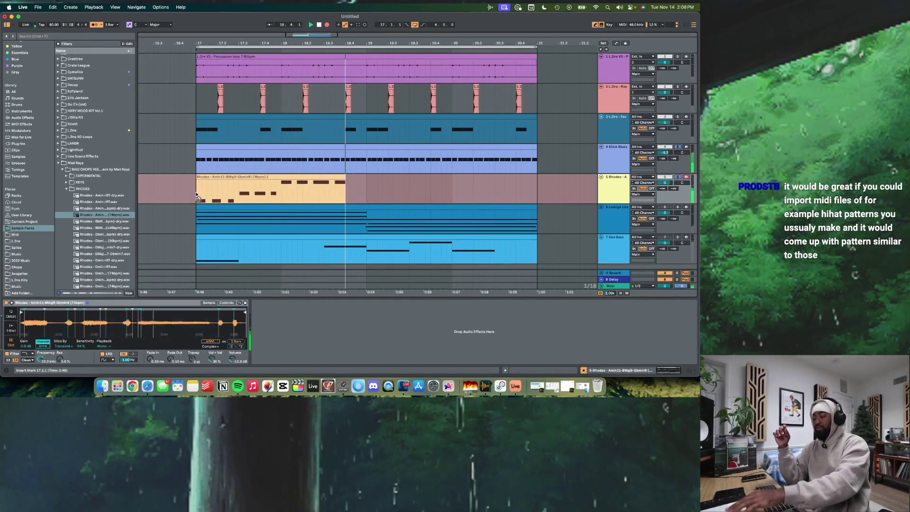
# - Finish recording the Rhodes chops, extend them across all four bars, and play the beat with the kick track switched off
pyautogui.press('space')
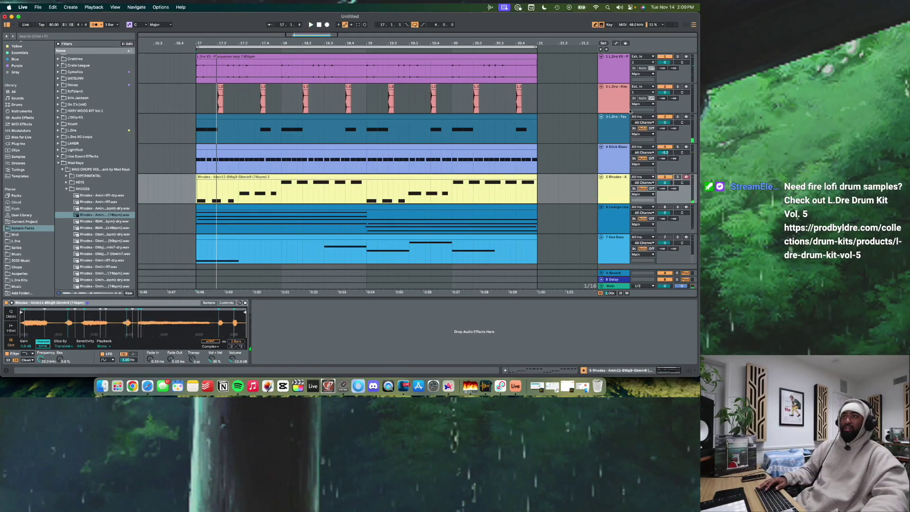
pyautogui.click(615, 123)
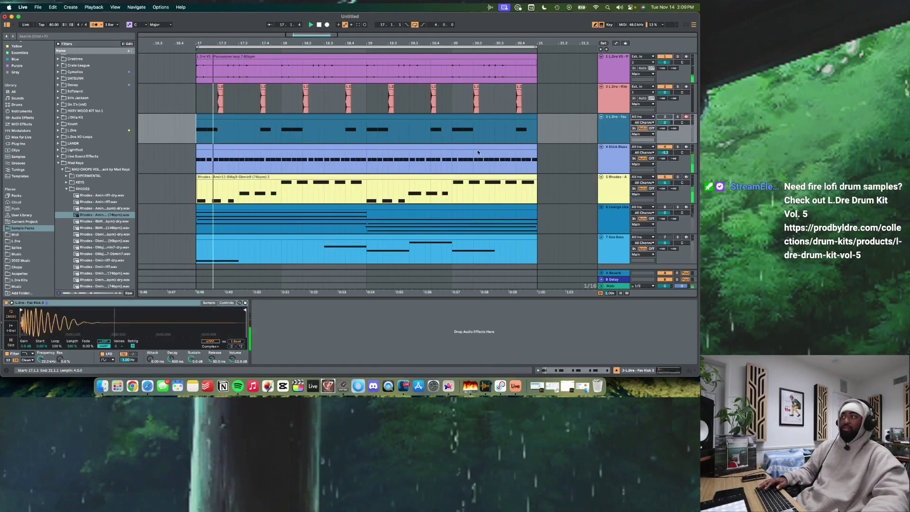
pyautogui.click(196, 179)
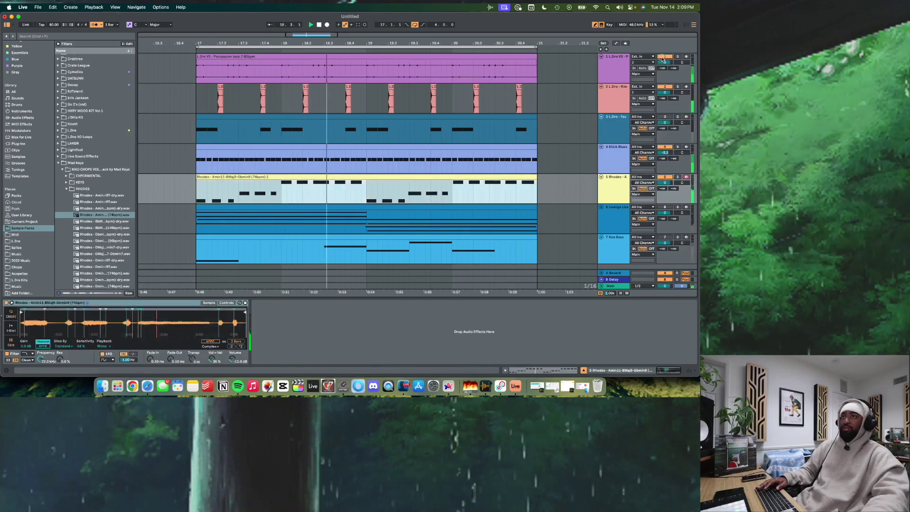
# - Switch off the percussion loop track and play the beat with all notes in the hi-hat clip selected
pyautogui.click(664, 56)
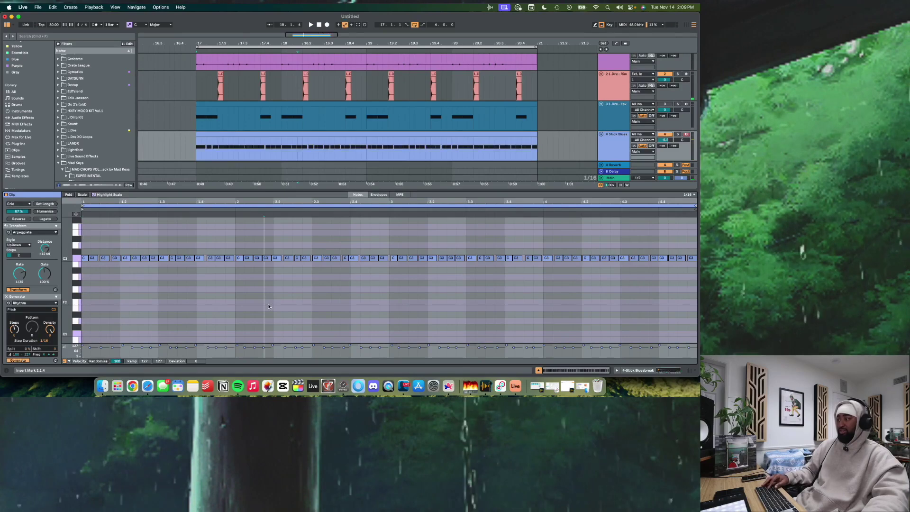
pyautogui.press('super+a')
pyautogui.scroll(3, 15, 249)
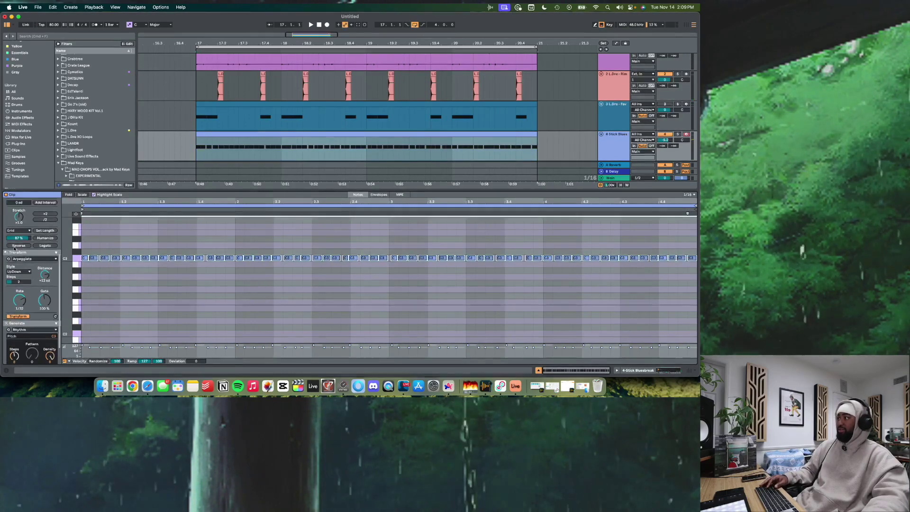
pyautogui.press('space')
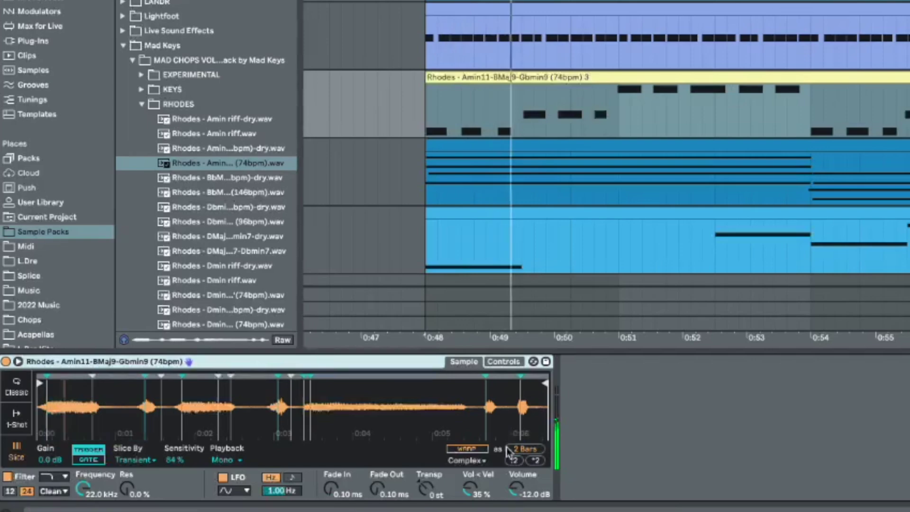
# - Swap the Rhodes chop sample through similar sounds and set the ABVC_SYNTH_MELODIES sample to Slice mode
pyautogui.click(529, 435)
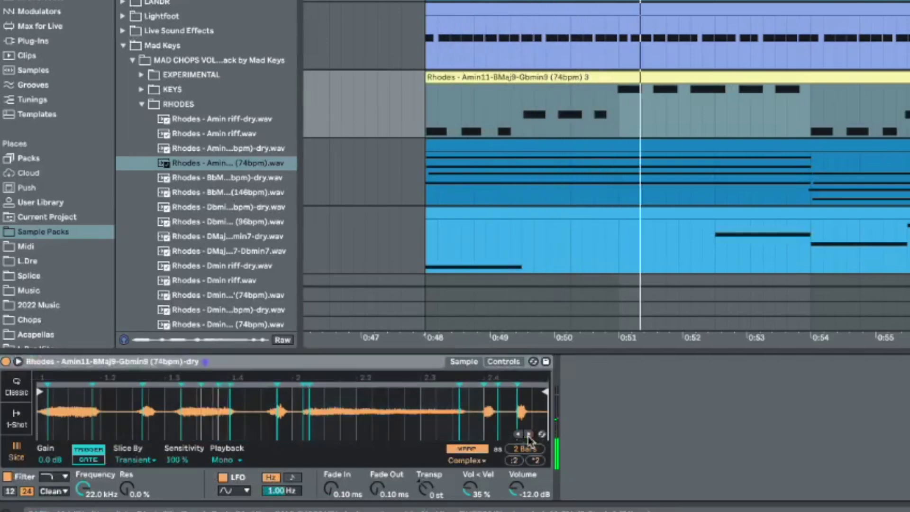
pyautogui.click(529, 435)
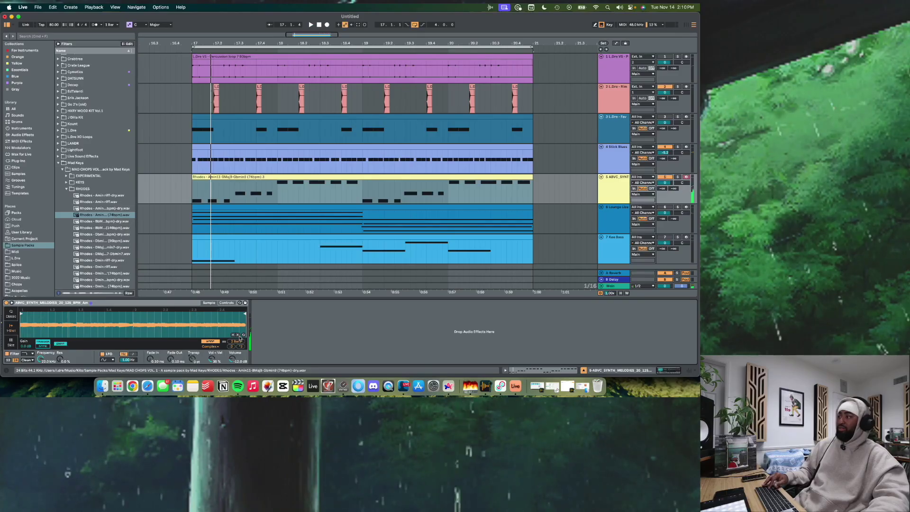
pyautogui.click(10, 341)
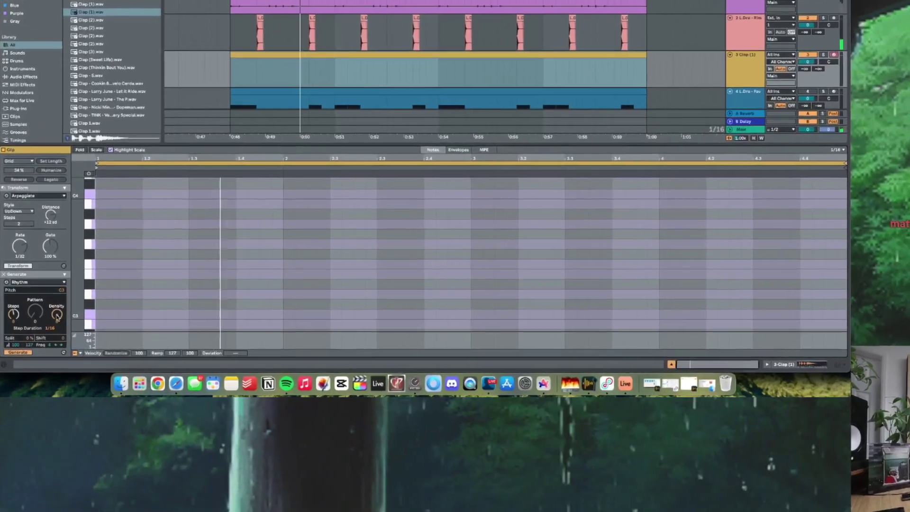
# - Generate clap hits on C3 with the Rhythm generator and swap the clap through similar samples in 1-Shot mode
pyautogui.moveTo(54, 318); pyautogui.dragTo(58, 313)
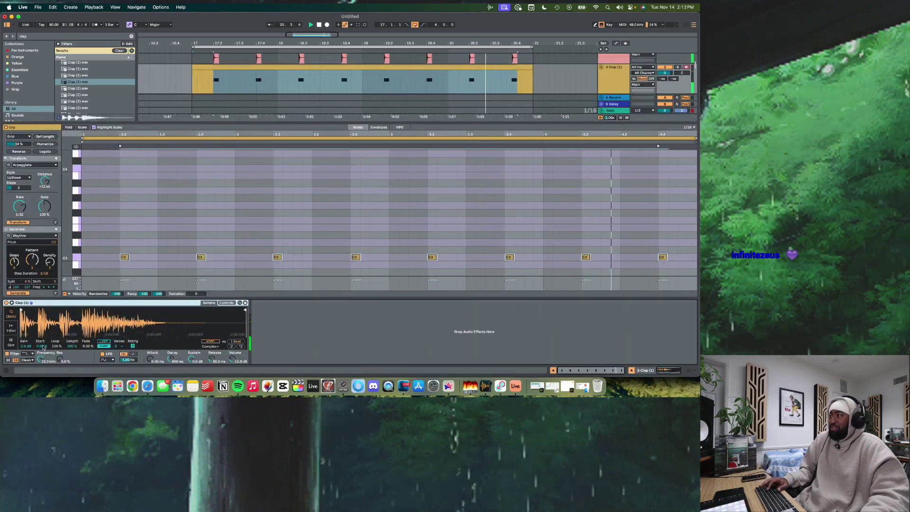
pyautogui.click(10, 330)
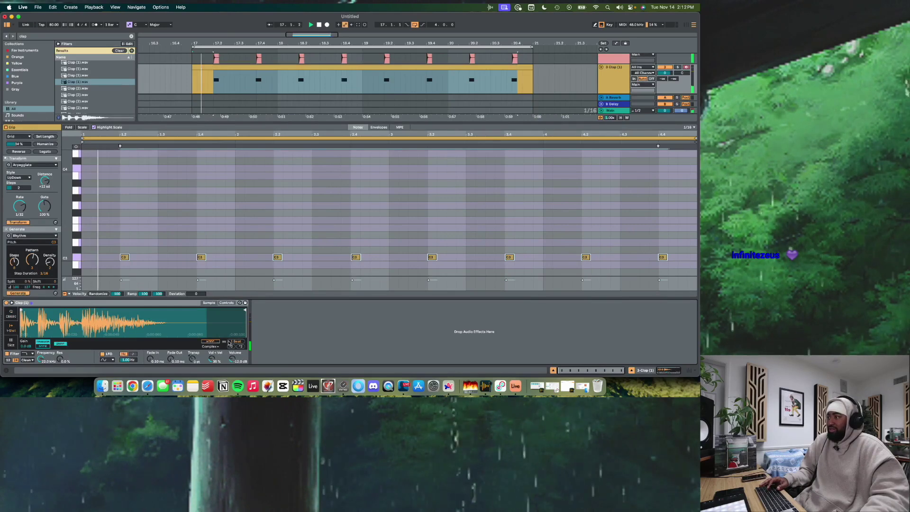
pyautogui.click(237, 336)
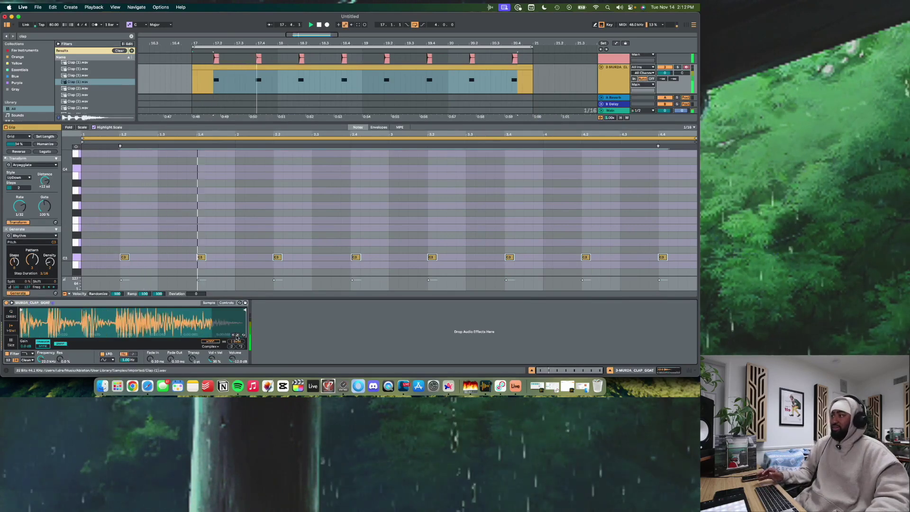
pyautogui.click(237, 336)
pyautogui.click(237, 336)
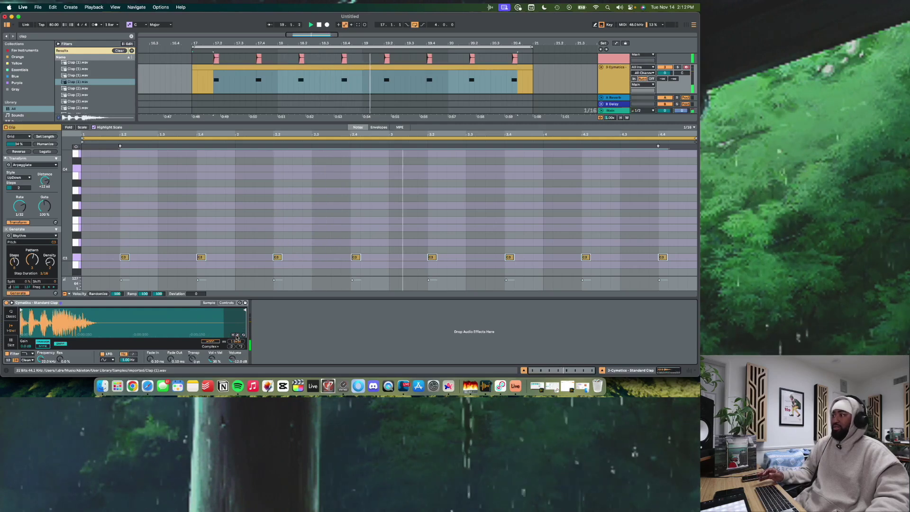
pyautogui.click(237, 335)
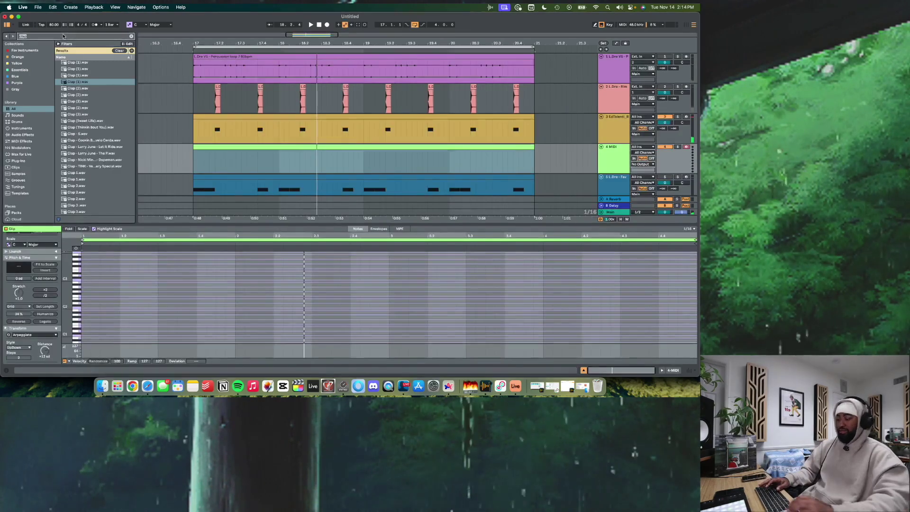
# - Clear the clap search in the browser and open the Orange collection
pyautogui.click(63, 36)
pyautogui.press('BackSpace')
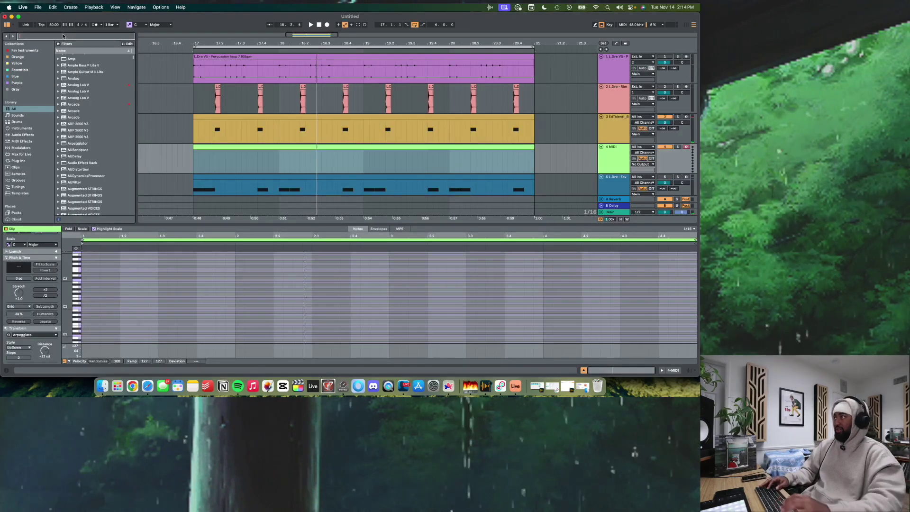
pyautogui.click(28, 57)
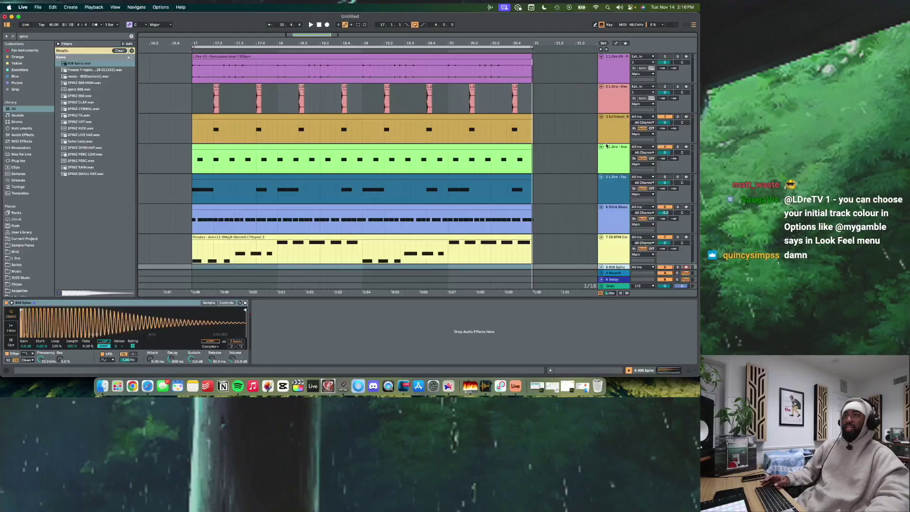
# - Adjust the transposition of the 58 BPM Cinematic Lofi Piano sample and set the scale root to B
pyautogui.click(611, 139)
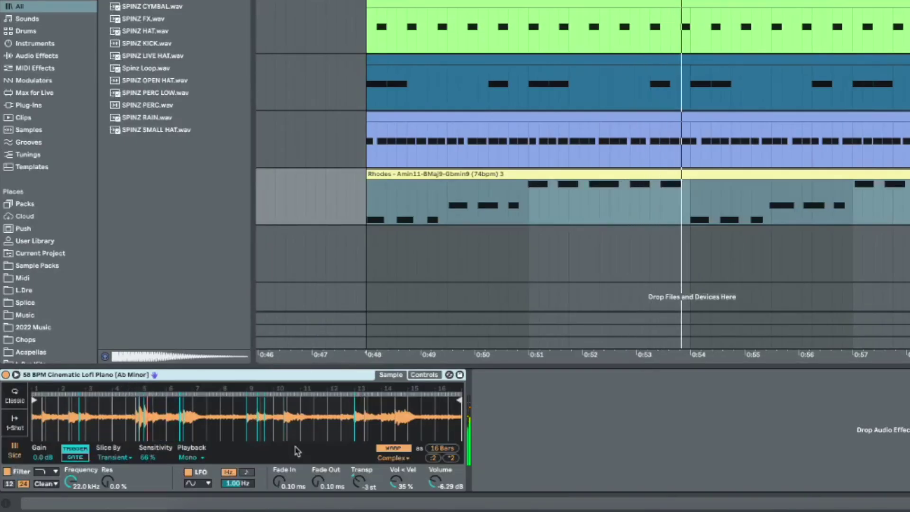
pyautogui.click(359, 482)
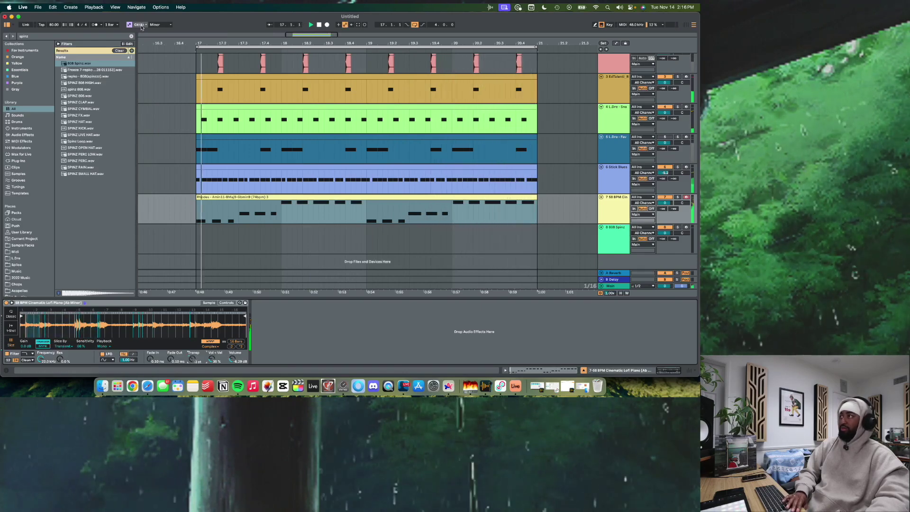
pyautogui.click(139, 25)
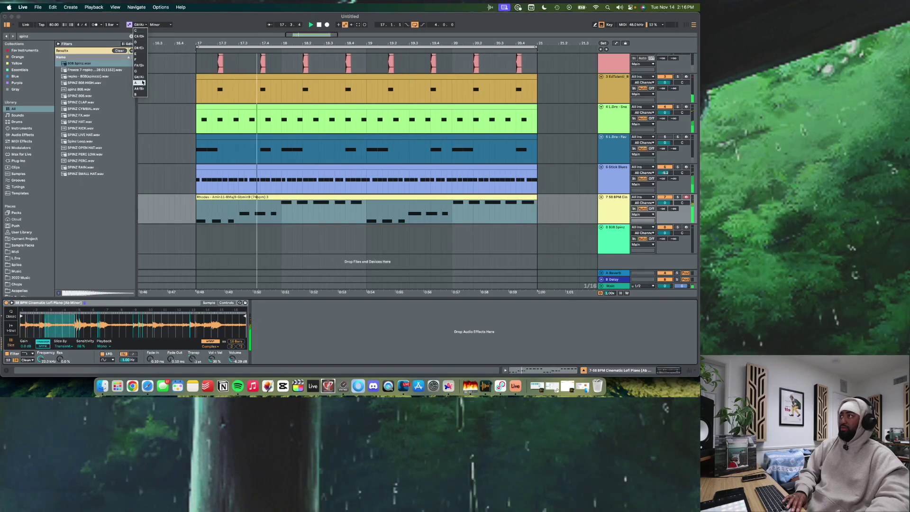
pyautogui.click(141, 95)
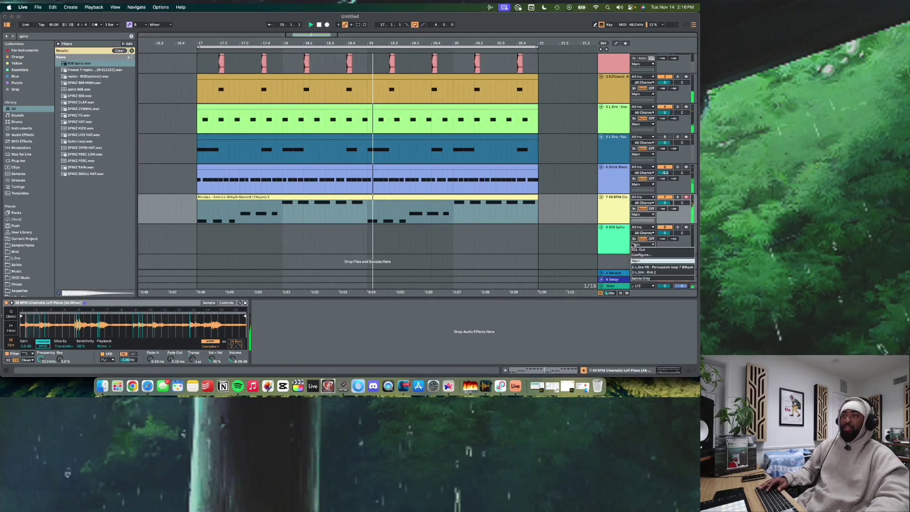
# - Mark the four bars from 17 to 21 on the 808 Spinz track and stop playback
pyautogui.click(616, 242)
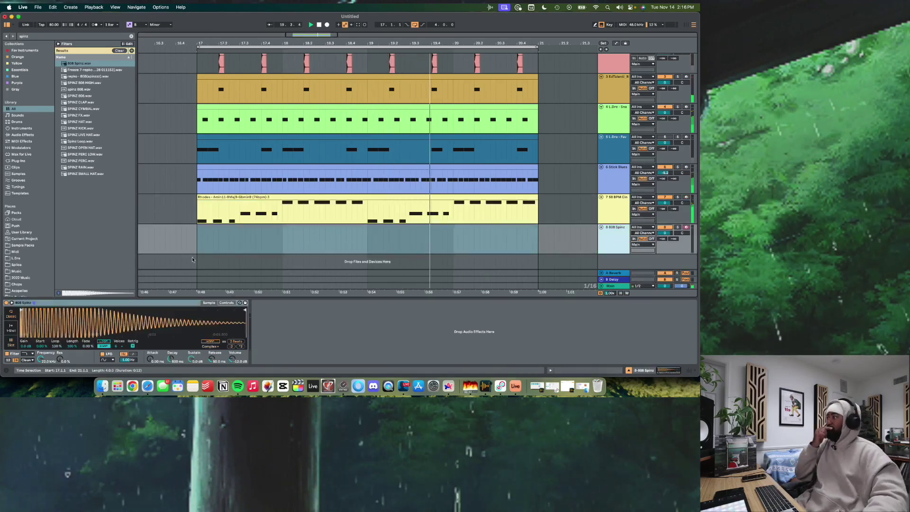
pyautogui.moveTo(198, 240); pyautogui.dragTo(538, 237)
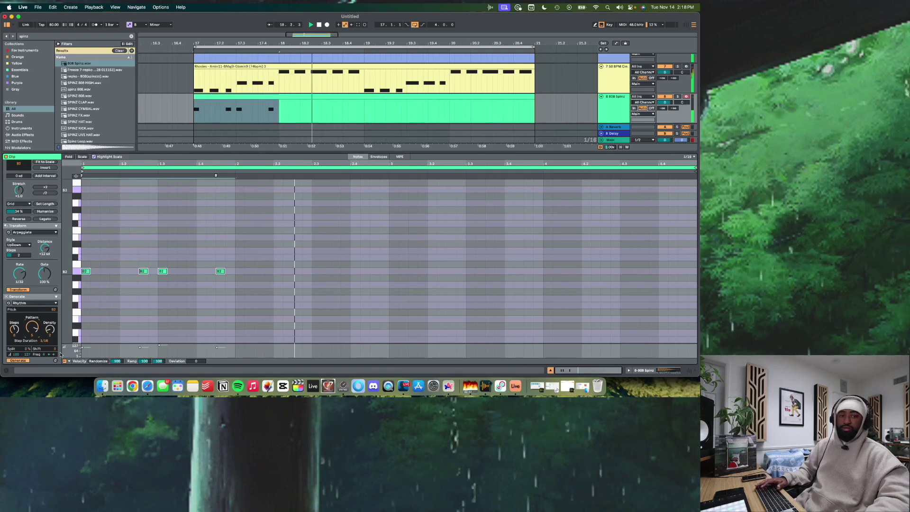
pyautogui.press('space')
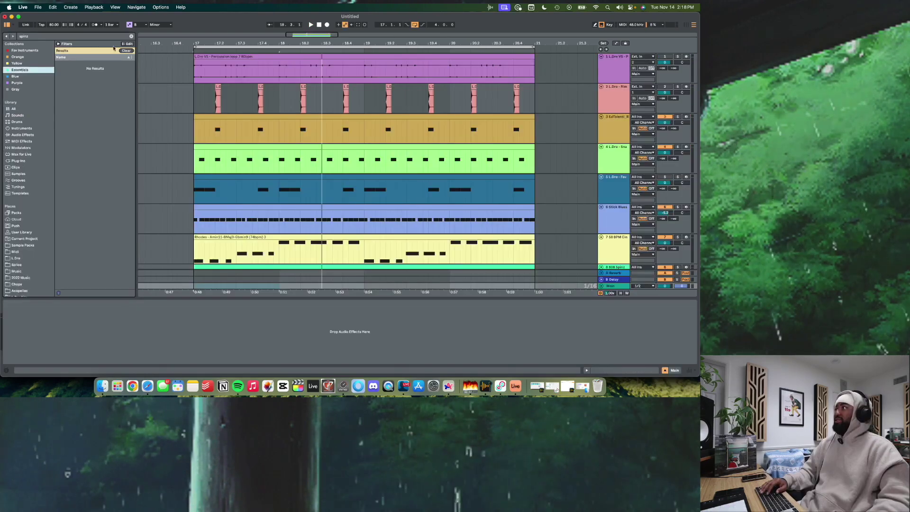
# - Load the "-6 for yt" Utility preset onto the Main track and select the 808 Spinz track
pyautogui.doubleClick(74, 77)
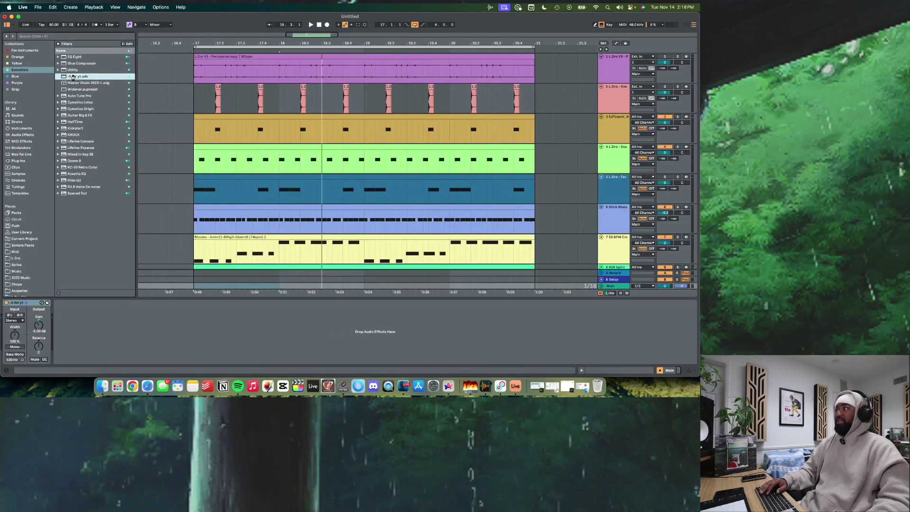
pyautogui.scroll(-2, 505, 198)
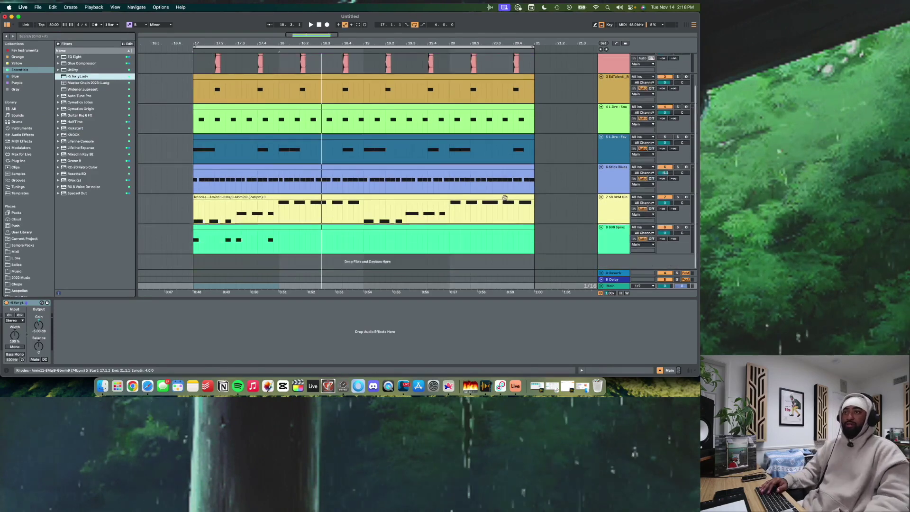
pyautogui.click(609, 238)
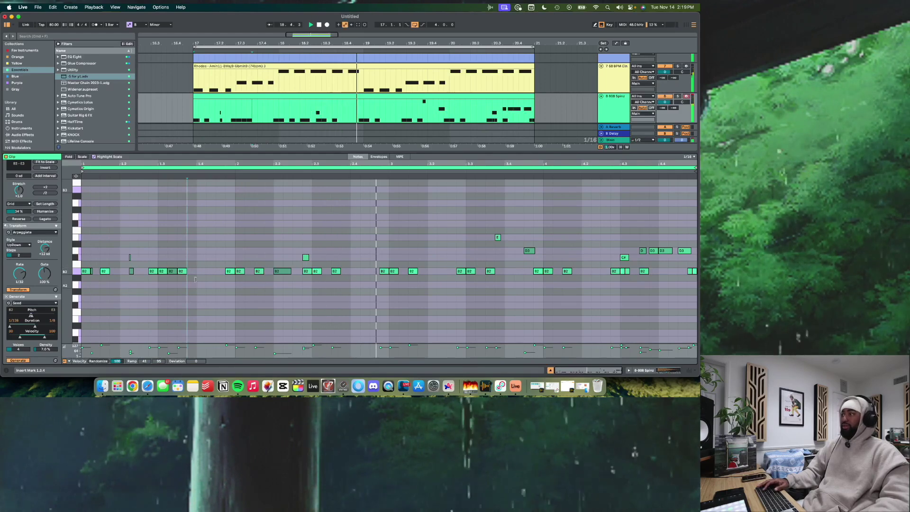
# - Raise the Seed generator's density in the 808 clip to generate a denser fill at beat 3.4
pyautogui.press('super+a')
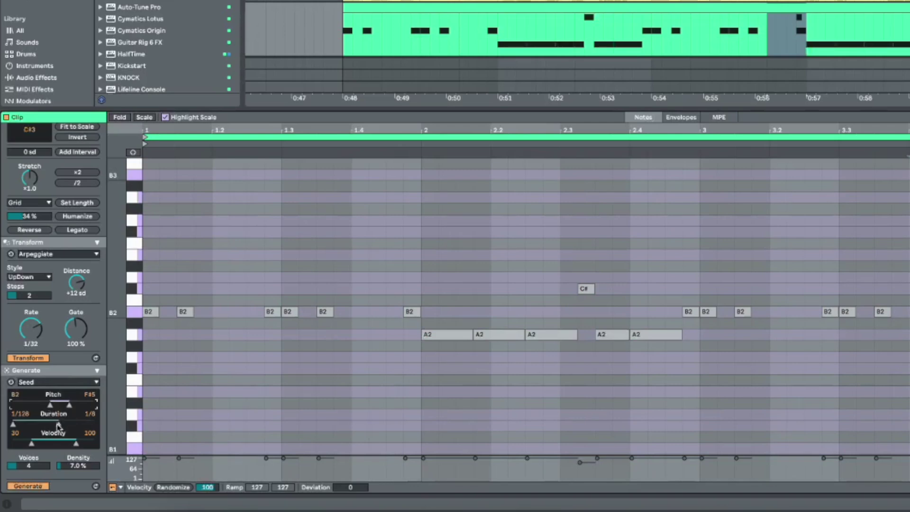
pyautogui.moveTo(73, 466); pyautogui.dragTo(73, 460)
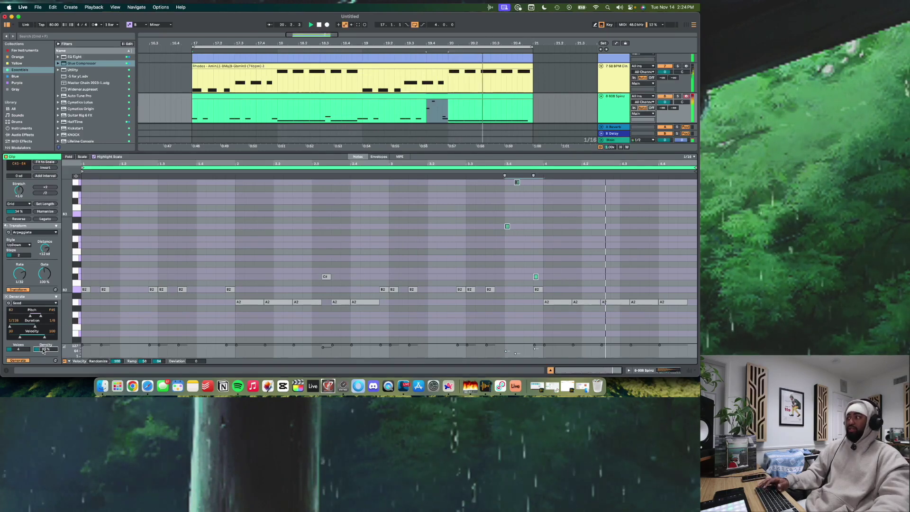
pyautogui.moveTo(43, 351); pyautogui.dragTo(43, 350)
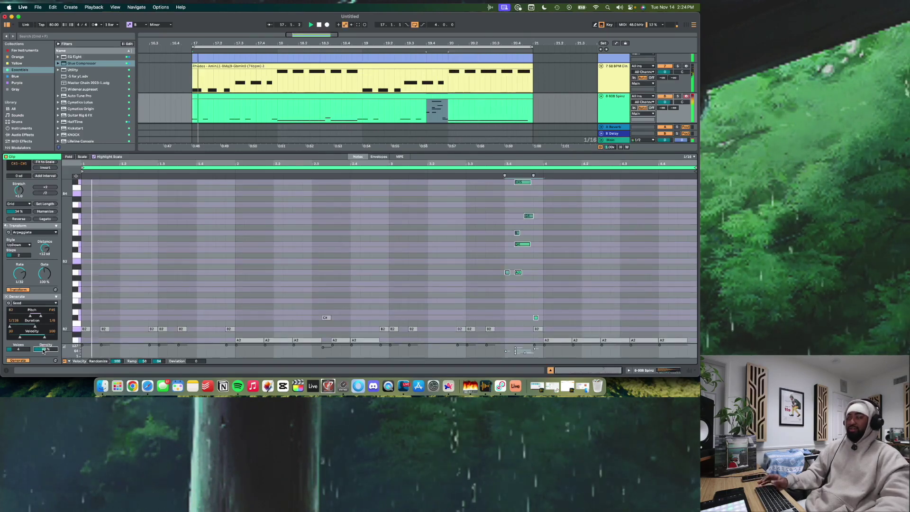
# - Show the 808 Spinz sampler and swap its sample through similar sounds during playback
pyautogui.click(629, 370)
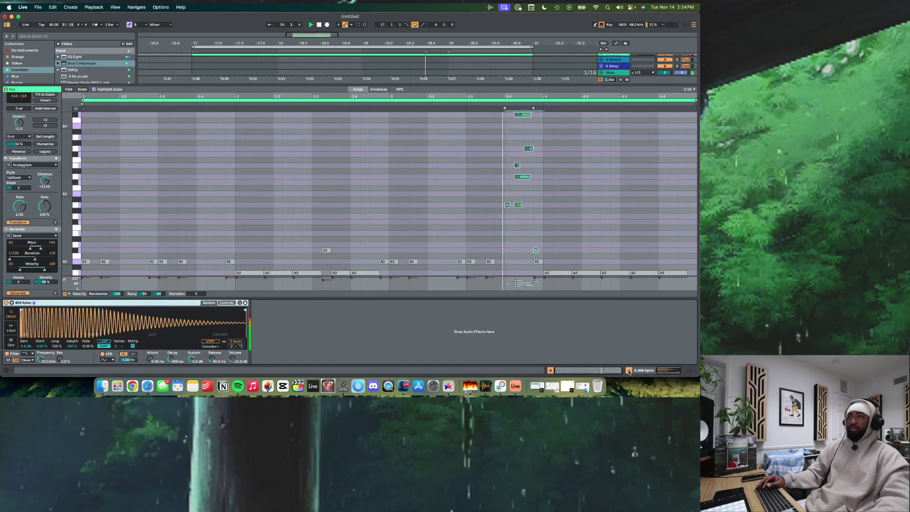
pyautogui.scroll(3, 546, 257)
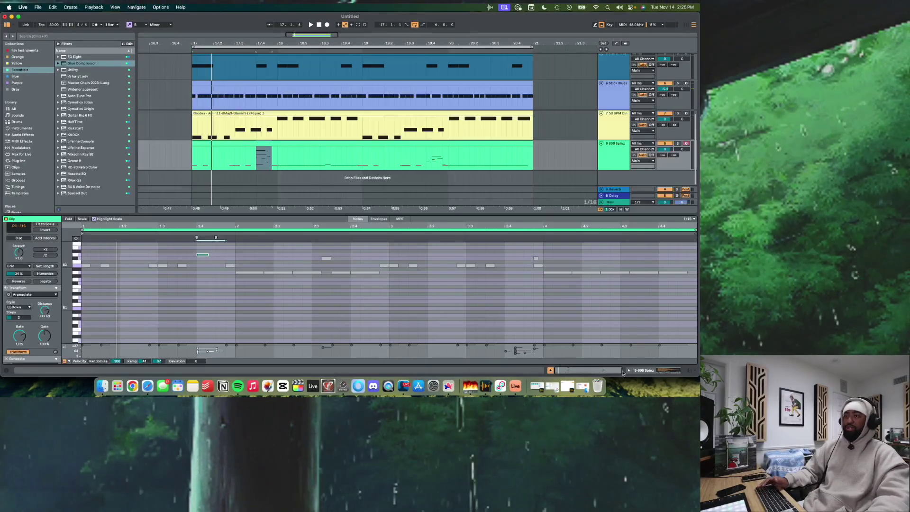
pyautogui.click(628, 371)
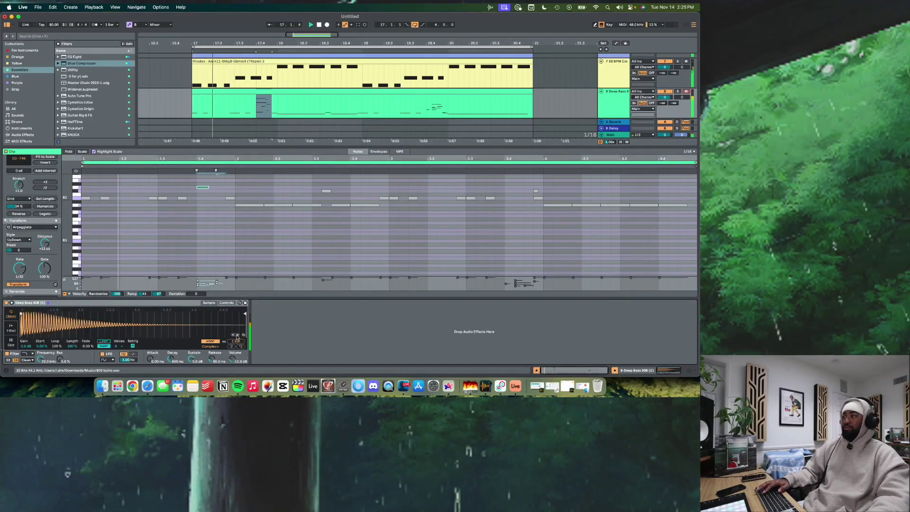
pyautogui.click(237, 335)
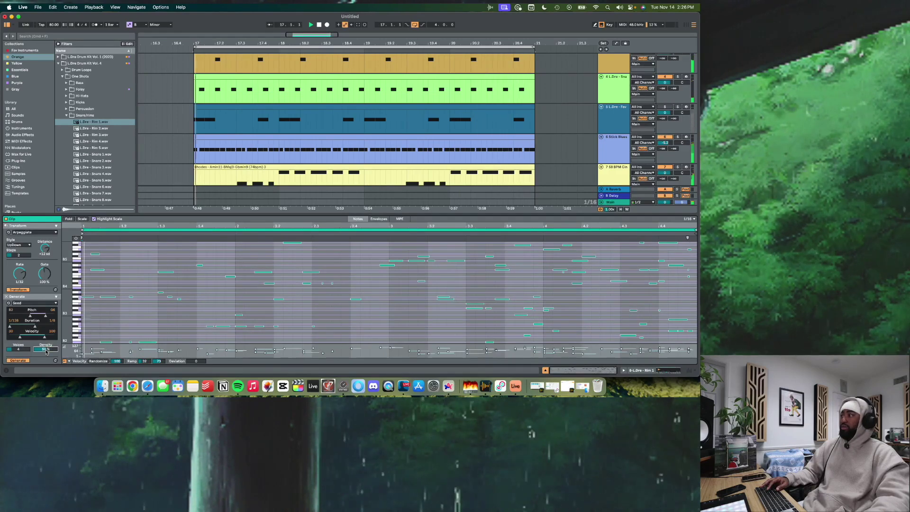
# - Switch the rim clip's generator from Seed to Rhythm and adjust its Pattern
pyautogui.click(32, 304)
pyautogui.click(31, 314)
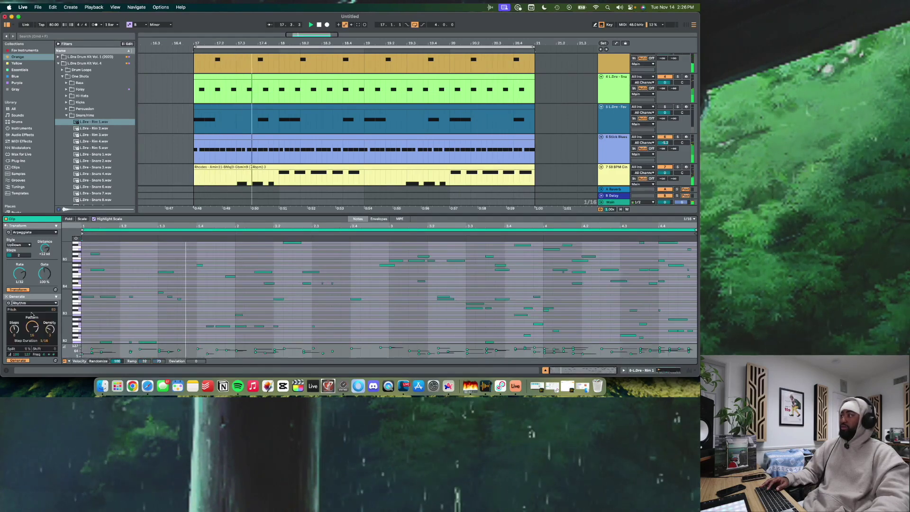
pyautogui.moveTo(29, 330); pyautogui.dragTo(29, 332)
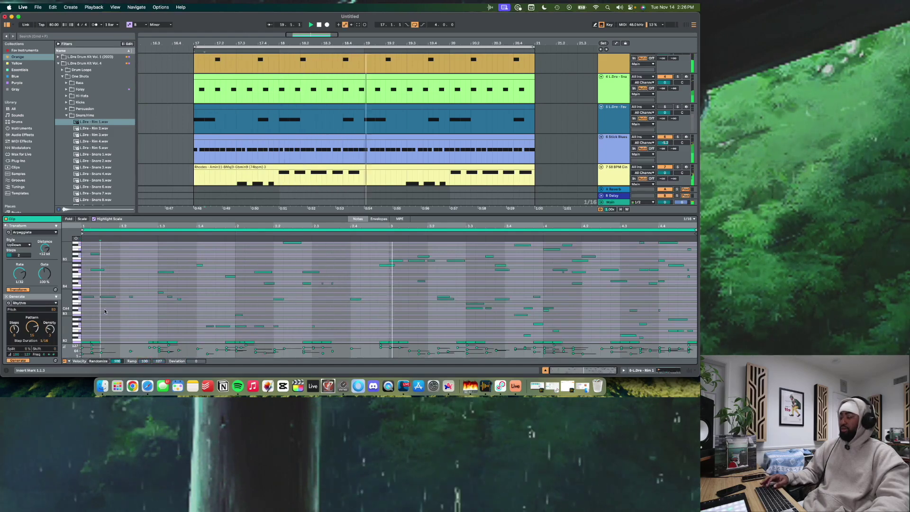
# - Clear the Seed-generated notes from the rim clip and close the note editor
pyautogui.press('Delete')
pyautogui.press('super+z')
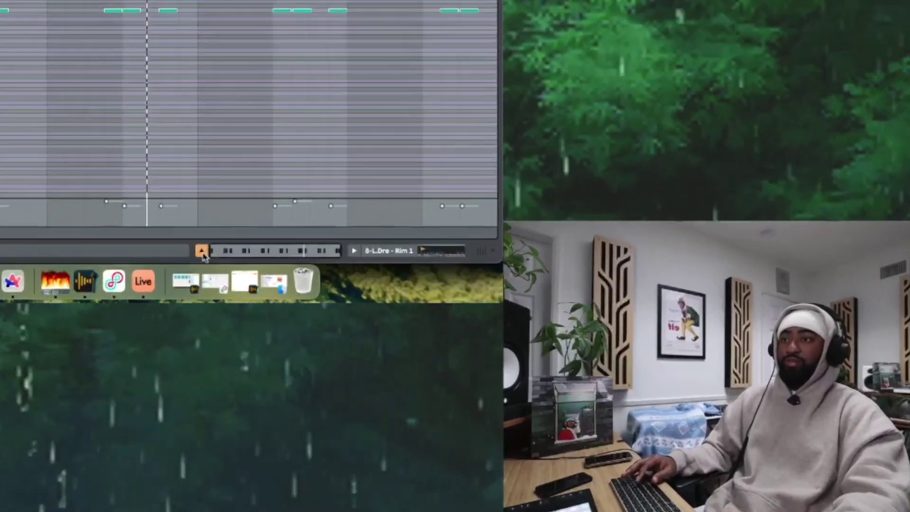
pyautogui.click(374, 311)
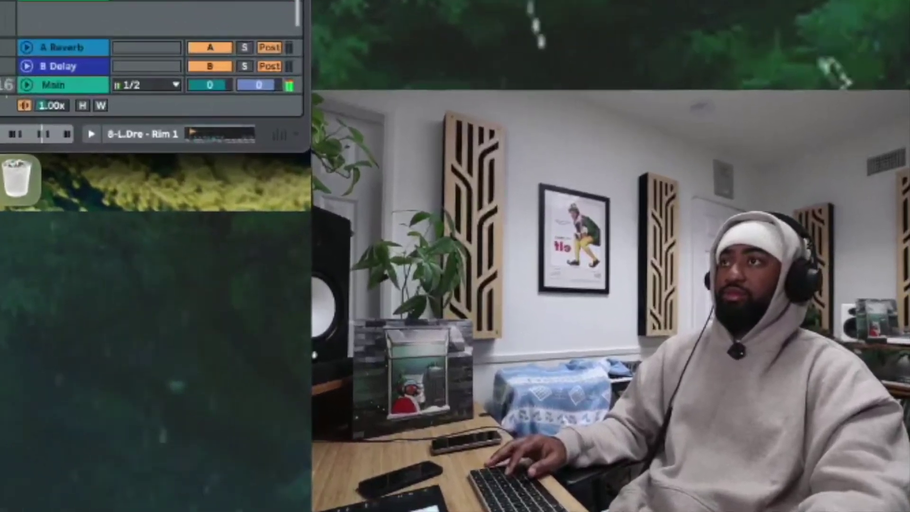